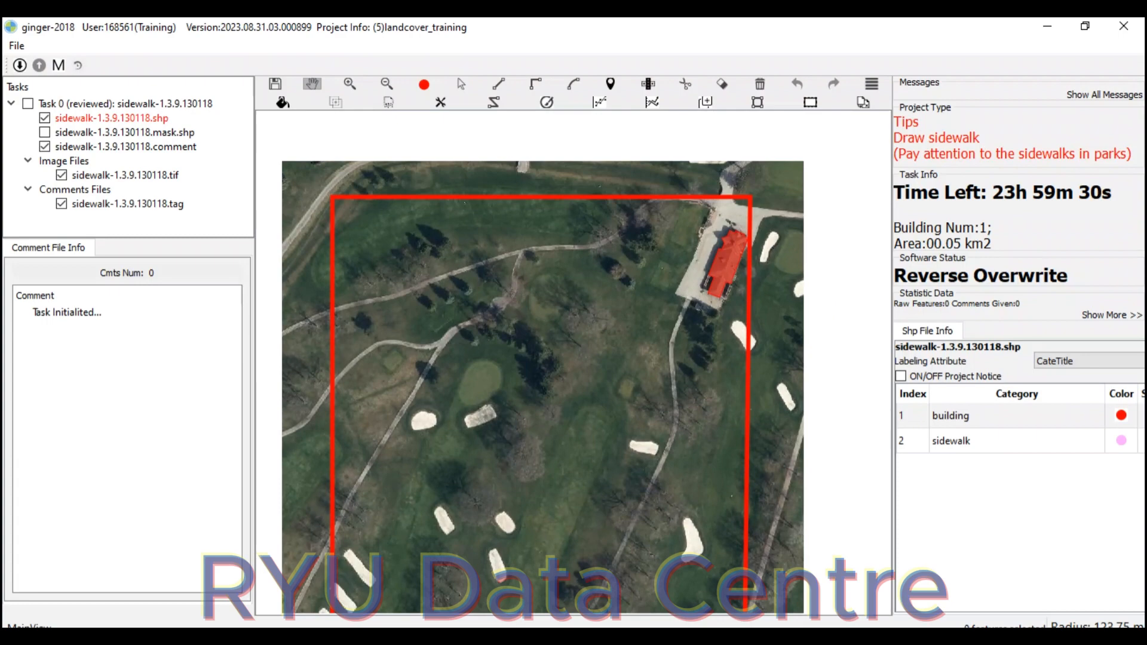
Select the sidewalk category and trace the northern path's upper edge with arcs from the western task boundary to the branch junction
{"action": "scroll", "coordinate": [423, 344], "scroll_direction": "up", "scroll_amount": 3}
{"action": "scroll", "coordinate": [302, 240], "scroll_direction": "up", "scroll_amount": 3}
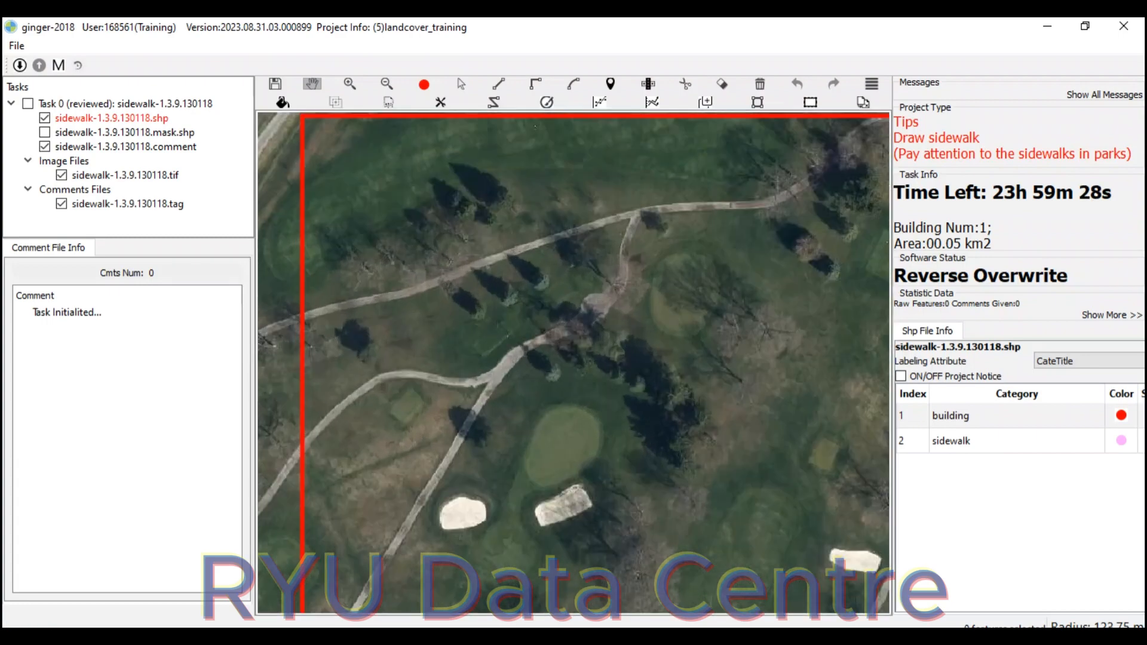
{"action": "left_click", "coordinate": [991, 441]}
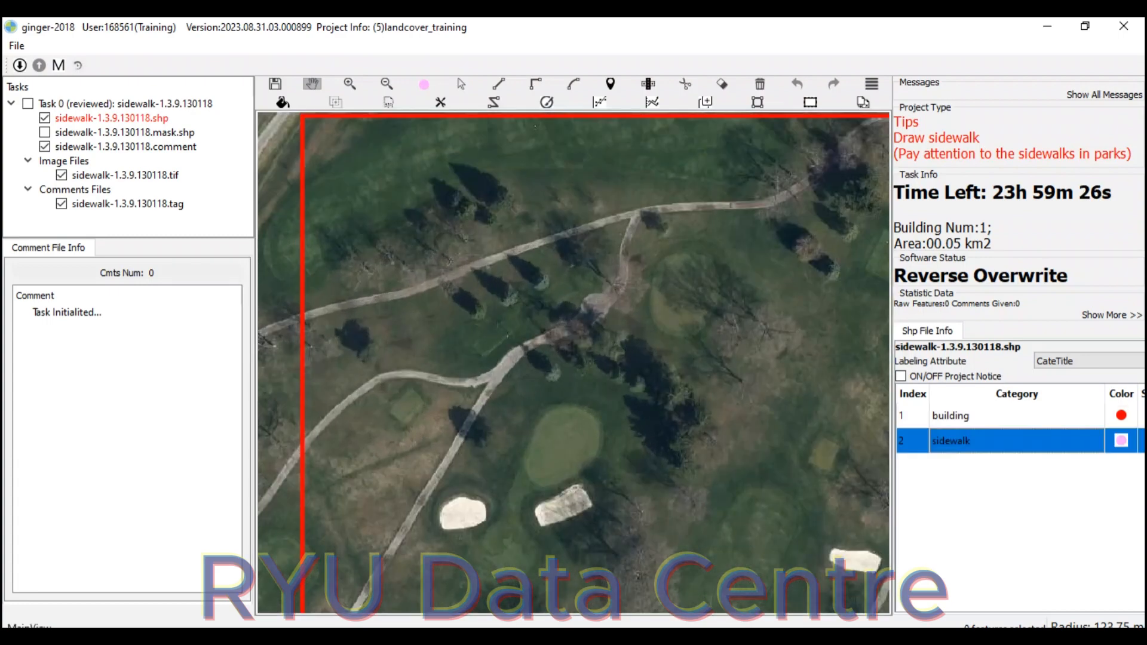
{"action": "scroll", "coordinate": [302, 310], "scroll_direction": "up", "scroll_amount": 2}
{"action": "scroll", "coordinate": [301, 310], "scroll_direction": "up", "scroll_amount": 2}
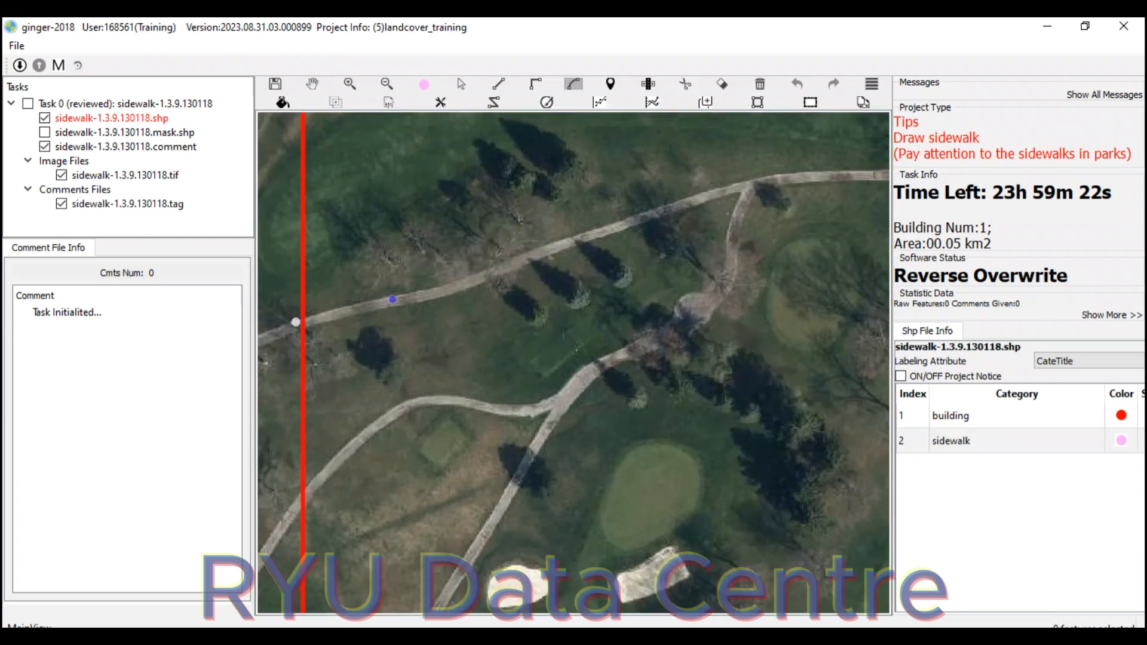
{"action": "left_click", "coordinate": [420, 291]}
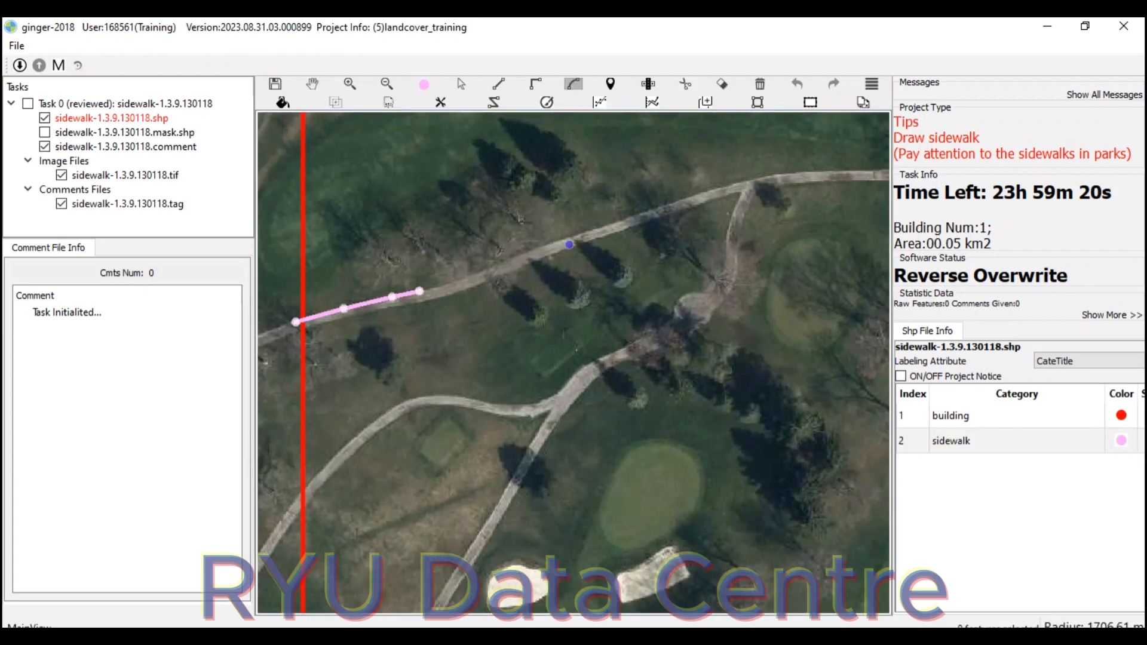
{"action": "left_click", "coordinate": [558, 242]}
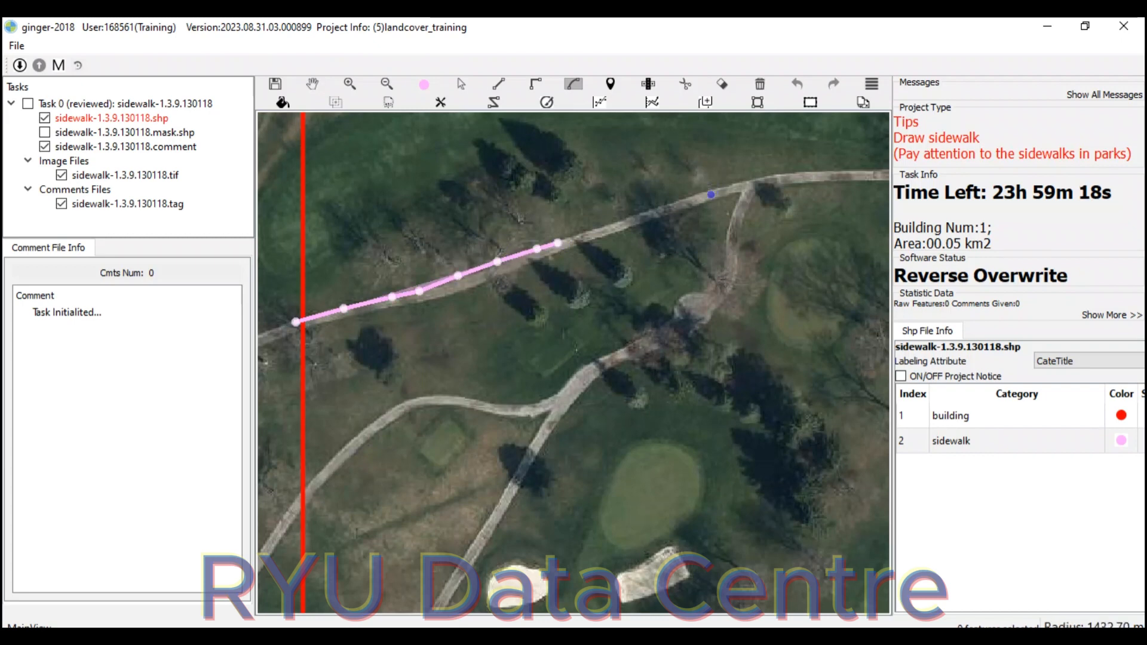
{"action": "left_click_drag", "start_coordinate": [765, 183], "coordinate": [690, 244]}
{"action": "left_click", "coordinate": [681, 239]}
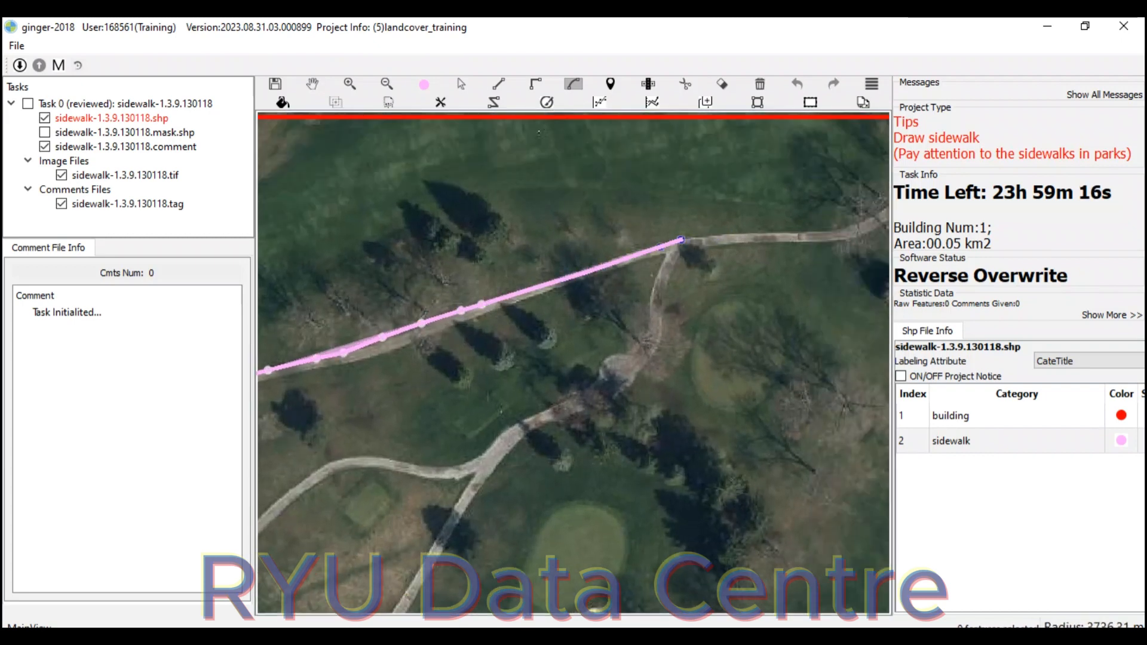
Continue the arc outline along the northern path's upper edge from the branch junction to the northern task boundary
{"action": "left_click_drag", "start_coordinate": [681, 240], "coordinate": [484, 297]}
{"action": "left_click_drag", "start_coordinate": [643, 278], "coordinate": [589, 300]}
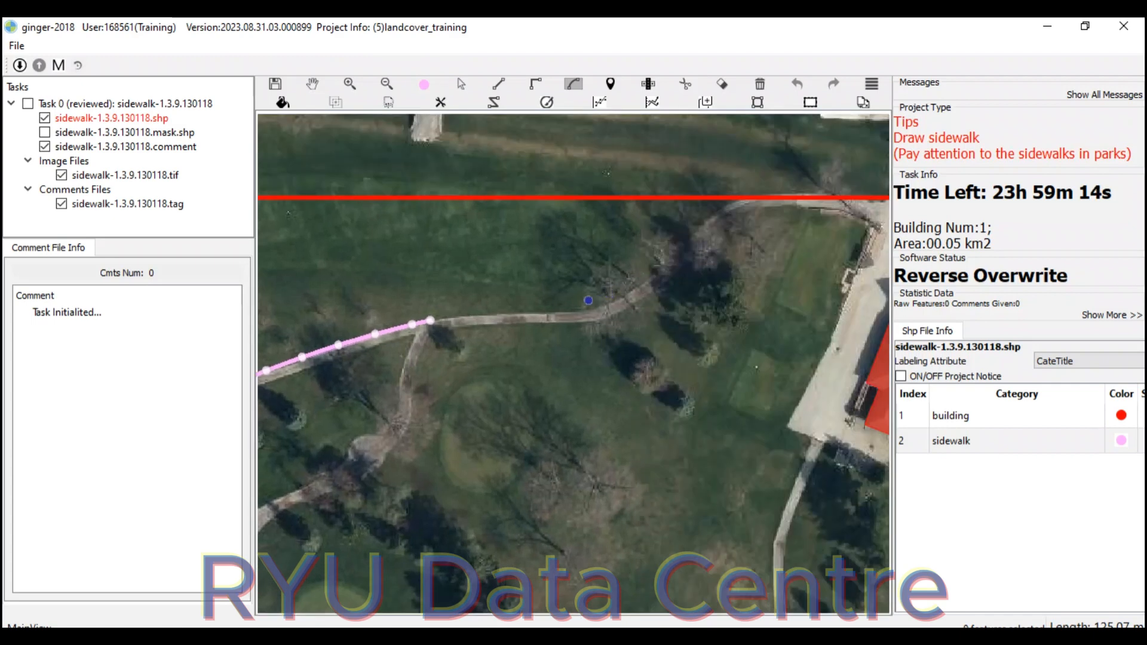
{"action": "left_click", "coordinate": [576, 311]}
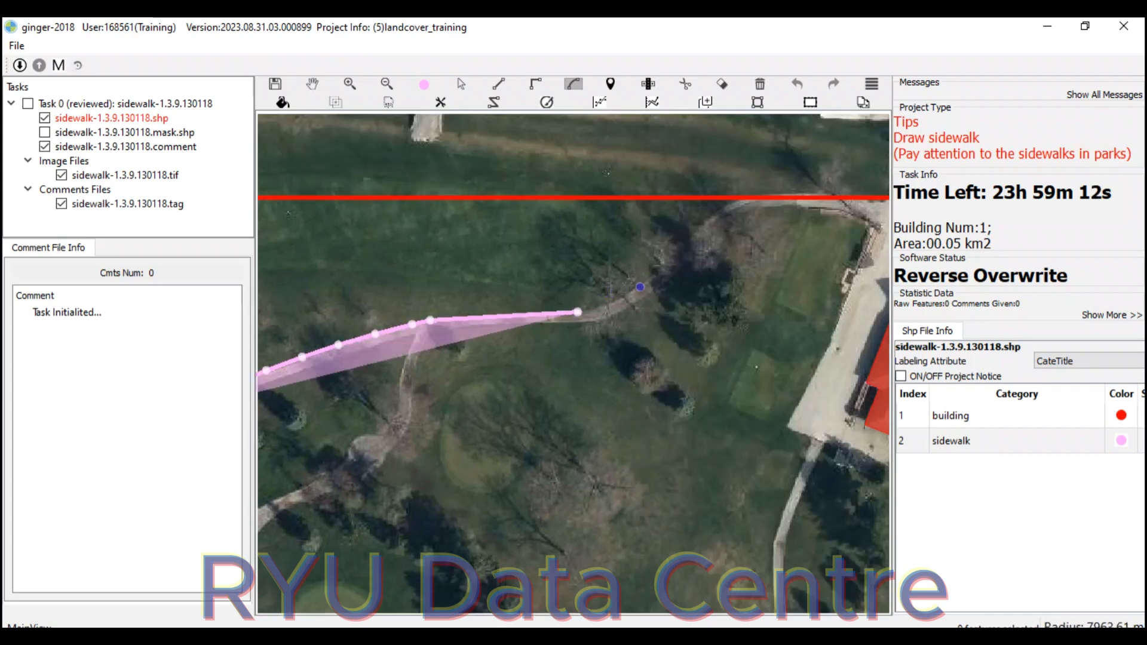
{"action": "left_click", "coordinate": [642, 286]}
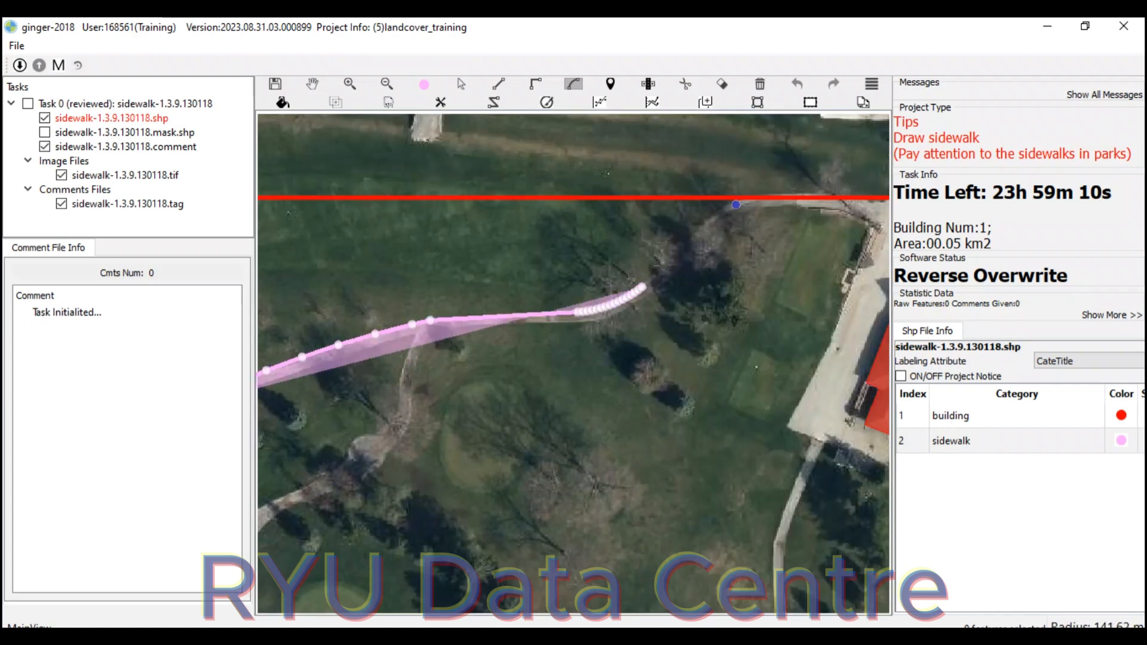
{"action": "left_click", "coordinate": [747, 198]}
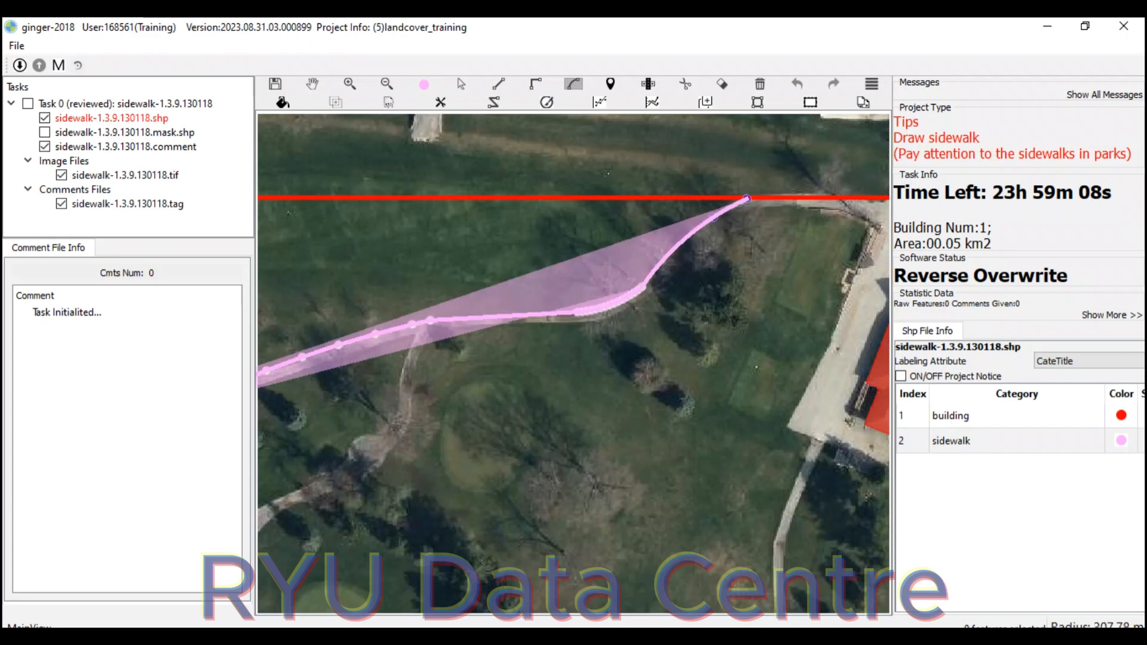
Cap the northern path's eastern end with straight segments, running outside the boundary and back to the path's lower edge beside the paved lot
{"action": "left_click_drag", "start_coordinate": [873, 214], "coordinate": [773, 255]}
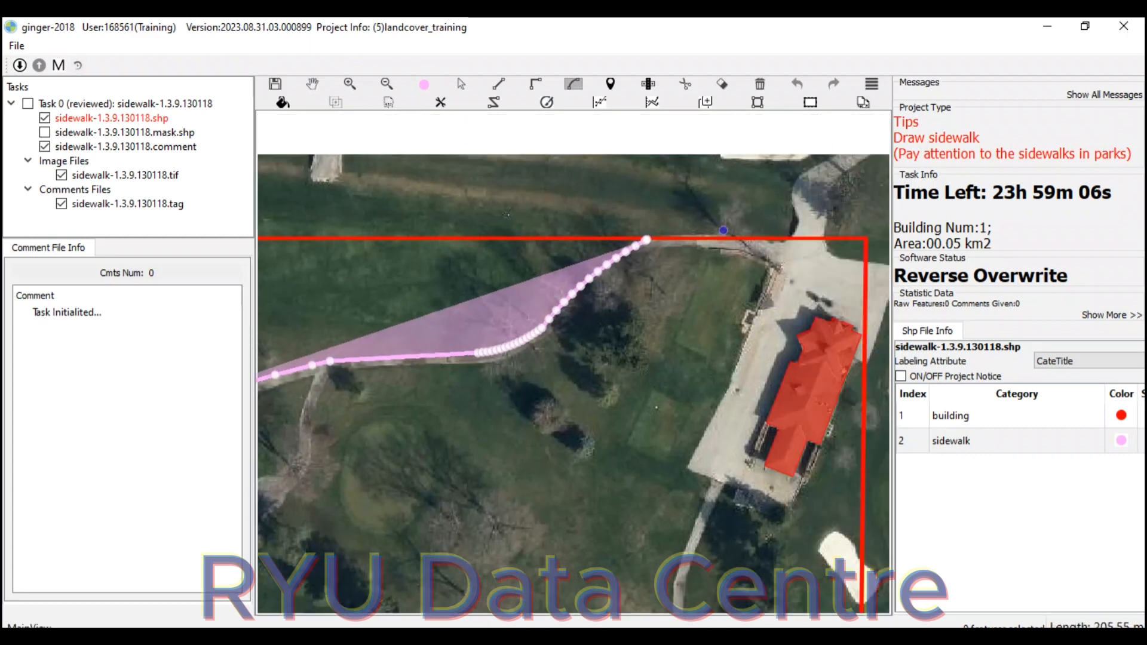
{"action": "key", "text": "l"}
{"action": "left_click", "coordinate": [714, 208]}
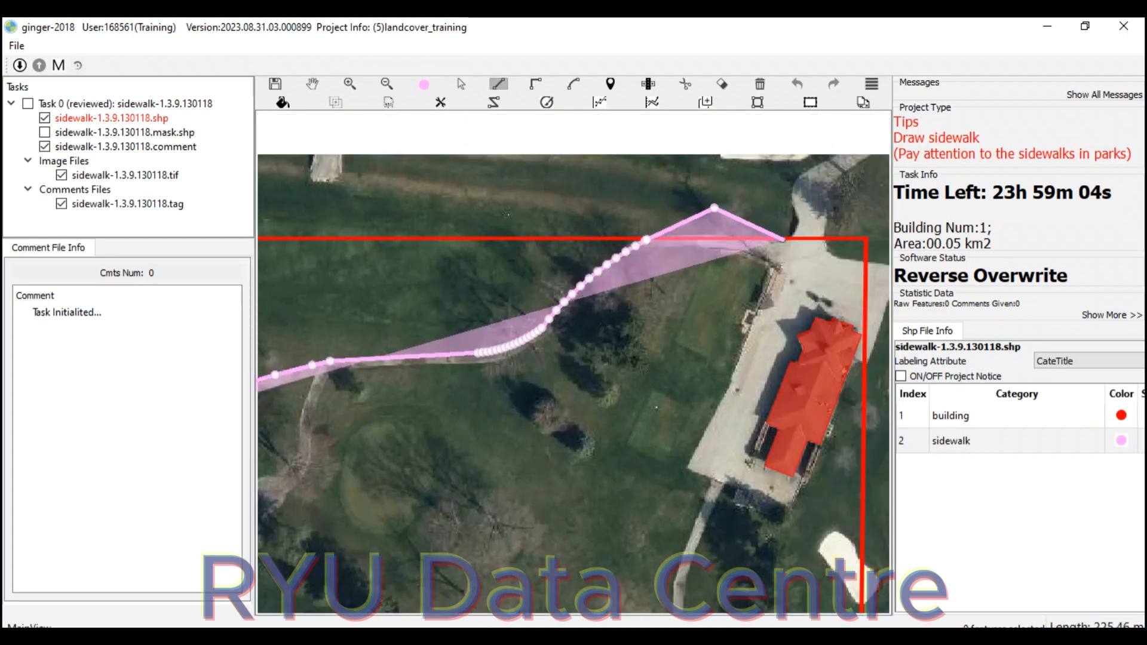
{"action": "left_click", "coordinate": [783, 240]}
{"action": "left_click", "coordinate": [773, 264]}
{"action": "left_click", "coordinate": [747, 251]}
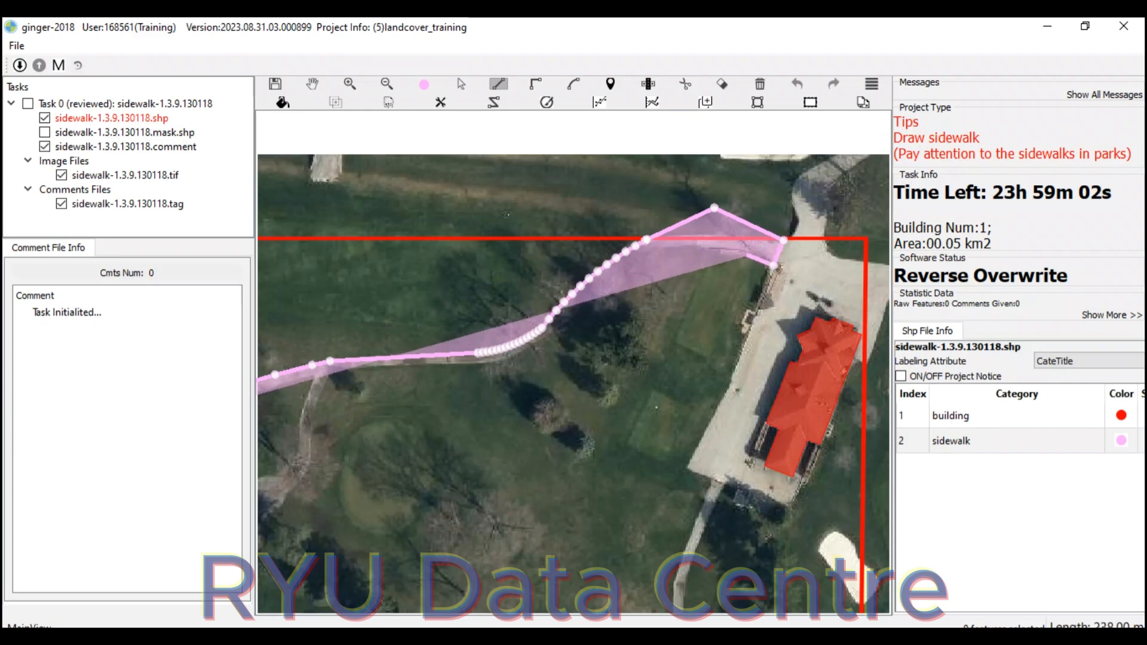
Trace the northern path's lower edge back westward with arcs, from the paved lot through the S-shaped bend
{"action": "key", "text": "a"}
{"action": "left_click", "coordinate": [675, 254]}
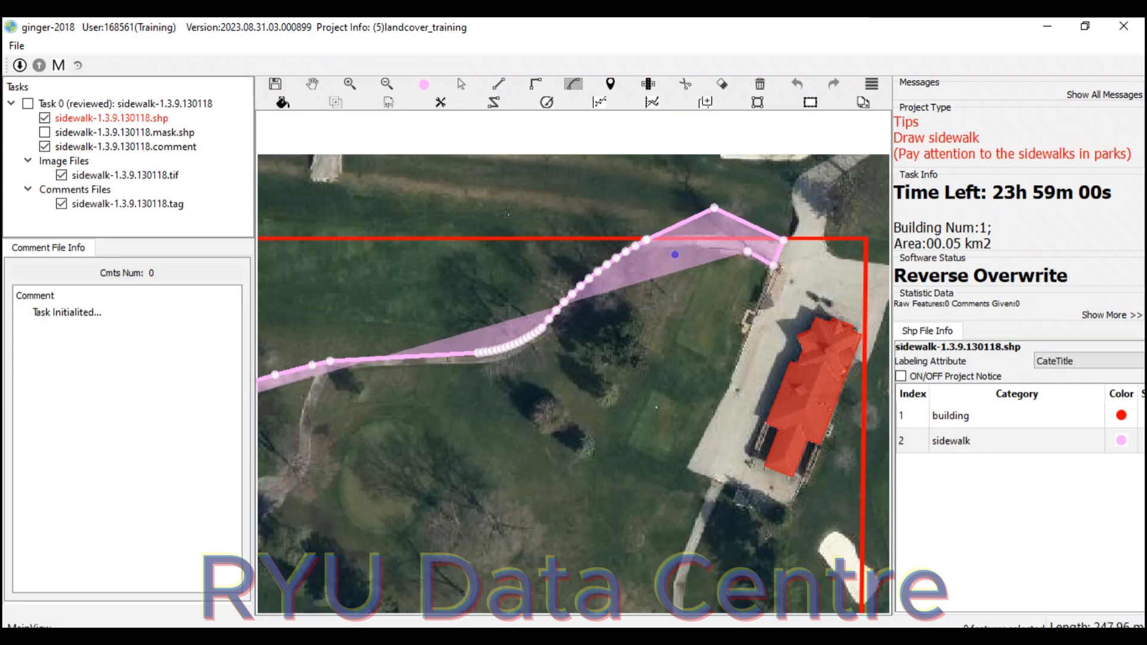
{"action": "left_click", "coordinate": [659, 253]}
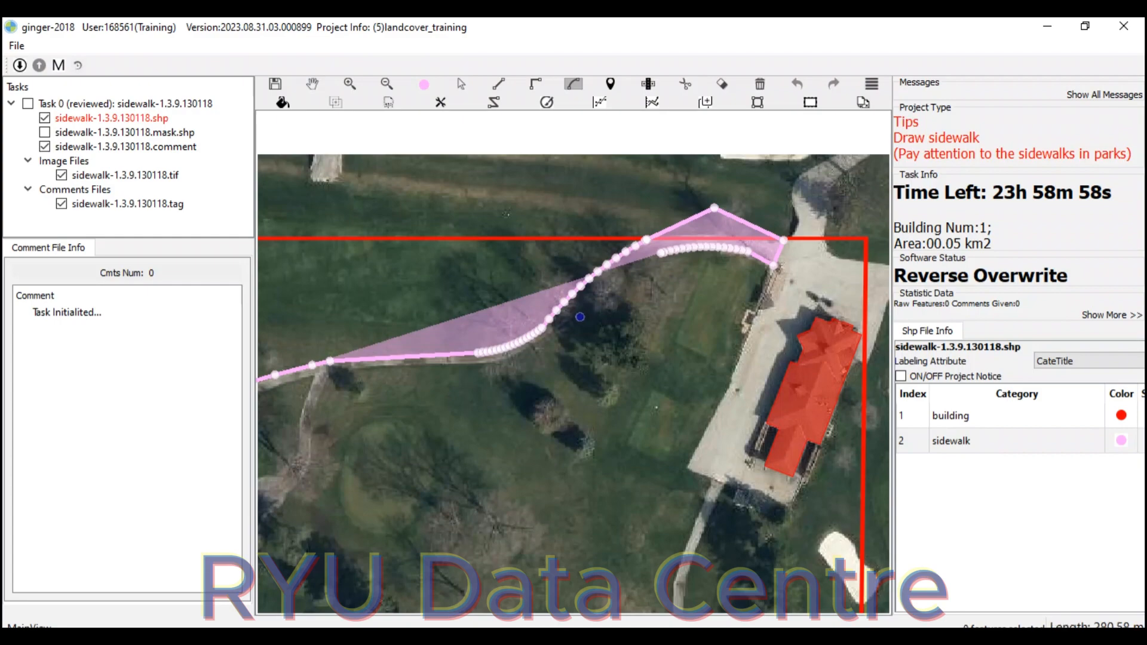
{"action": "left_click", "coordinate": [572, 317]}
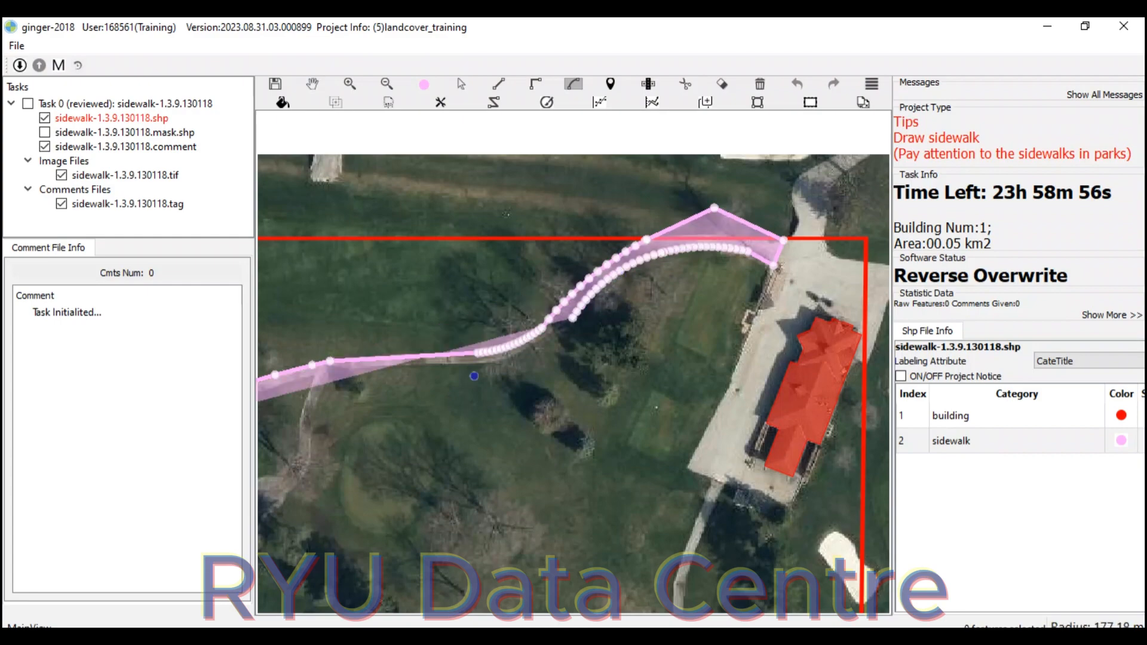
{"action": "left_click", "coordinate": [455, 363]}
{"action": "left_click", "coordinate": [520, 353]}
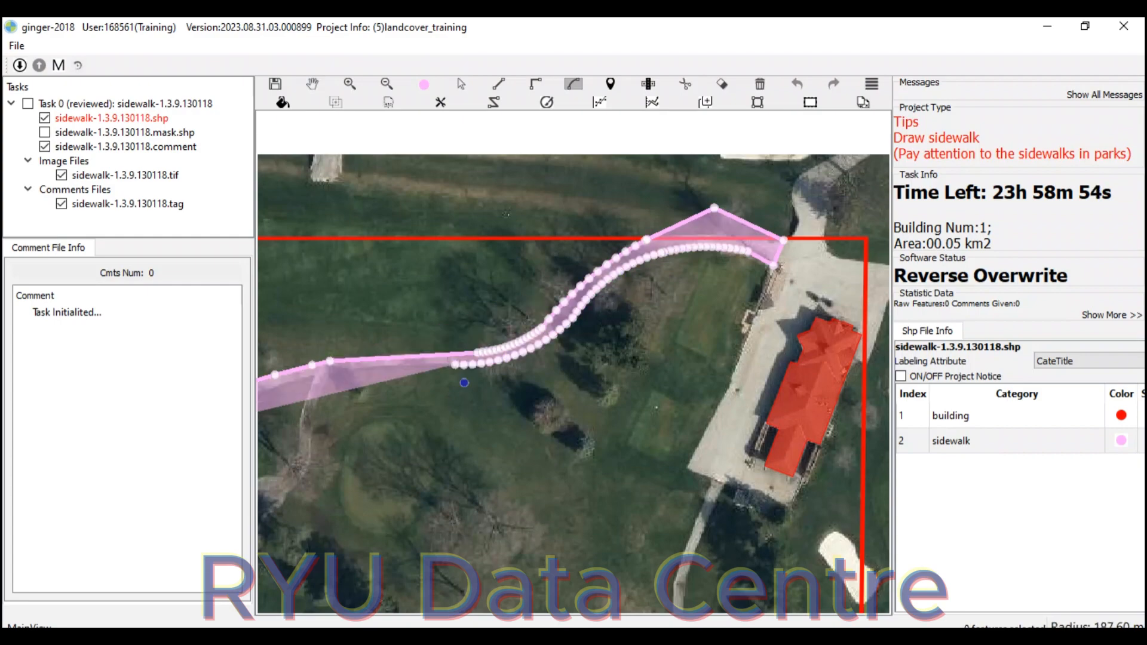
Extend the lower-edge outline westward with an arc from the S-bend past the branch junction
{"action": "left_click_drag", "start_coordinate": [360, 375], "coordinate": [630, 359]}
{"action": "left_click", "coordinate": [472, 396]}
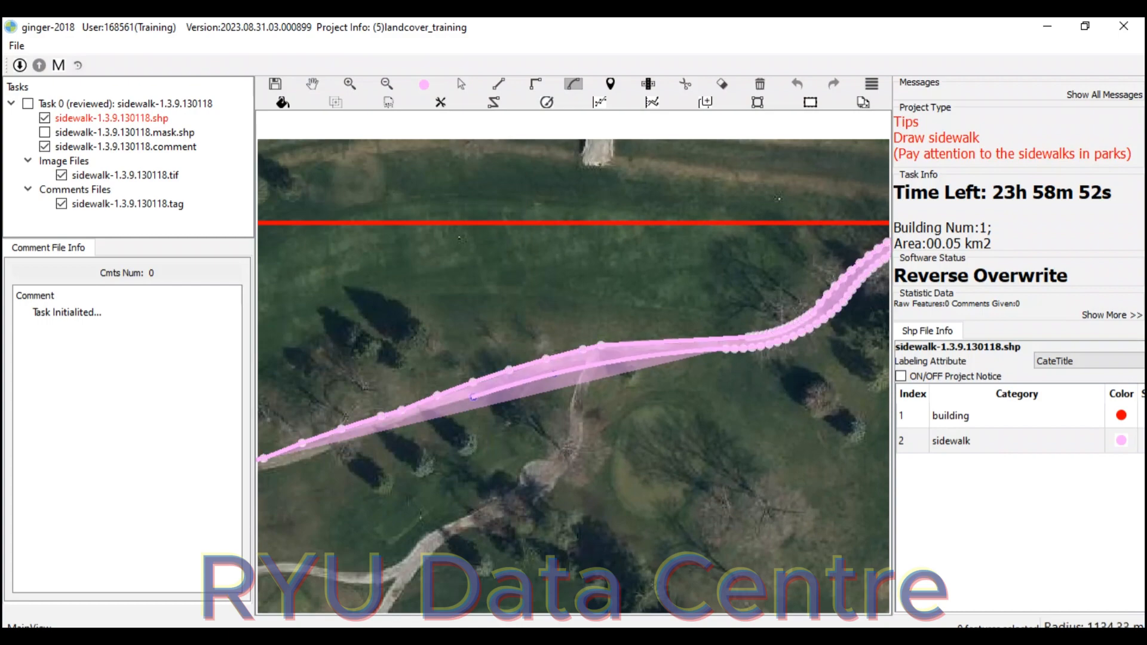
{"action": "left_click", "coordinate": [592, 360]}
Trace the rest of the northern path's lower edge to just outside the western boundary and complete the sidewalk polygon
{"action": "left_click_drag", "start_coordinate": [336, 449], "coordinate": [659, 391]}
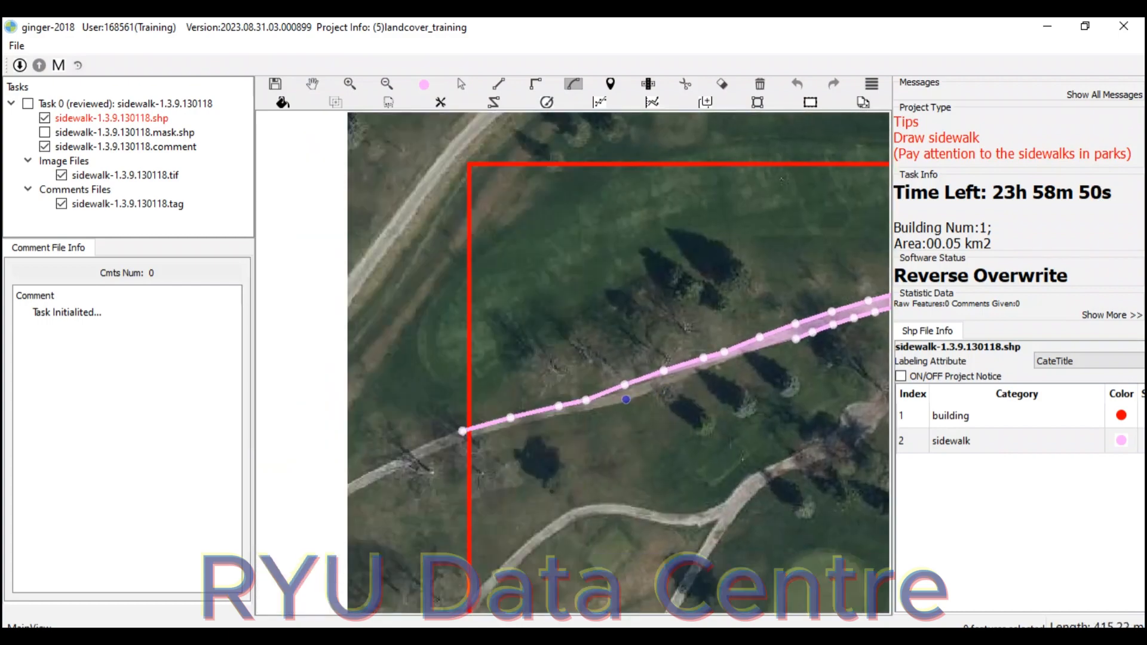
{"action": "left_click", "coordinate": [659, 390]}
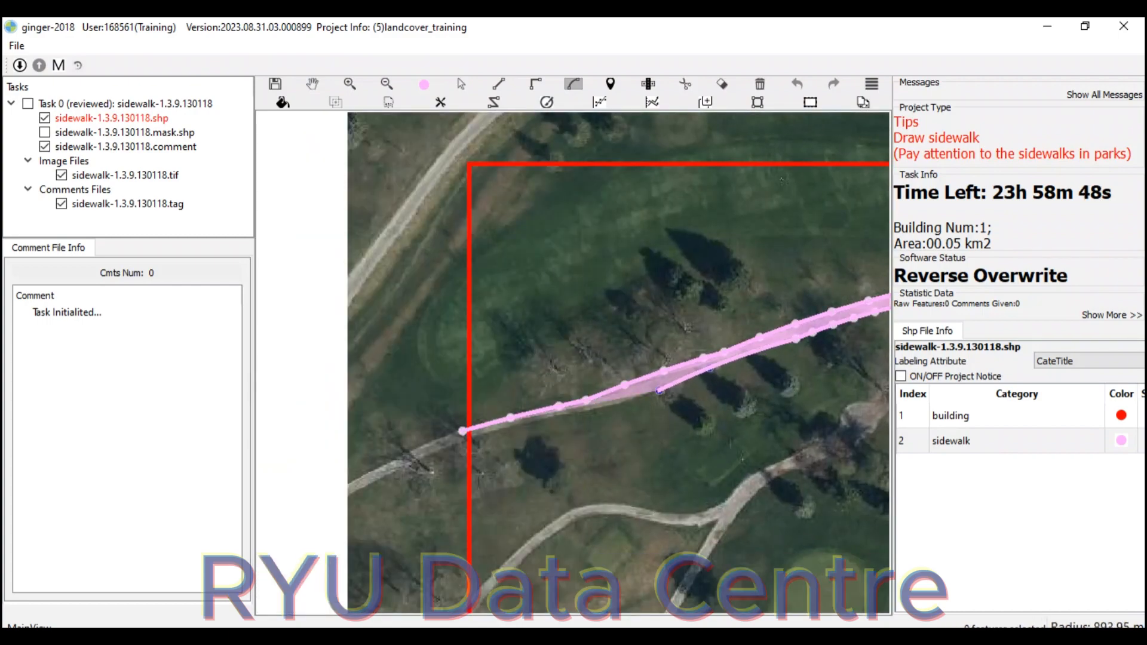
{"action": "left_click", "coordinate": [710, 369]}
{"action": "left_click", "coordinate": [565, 415]}
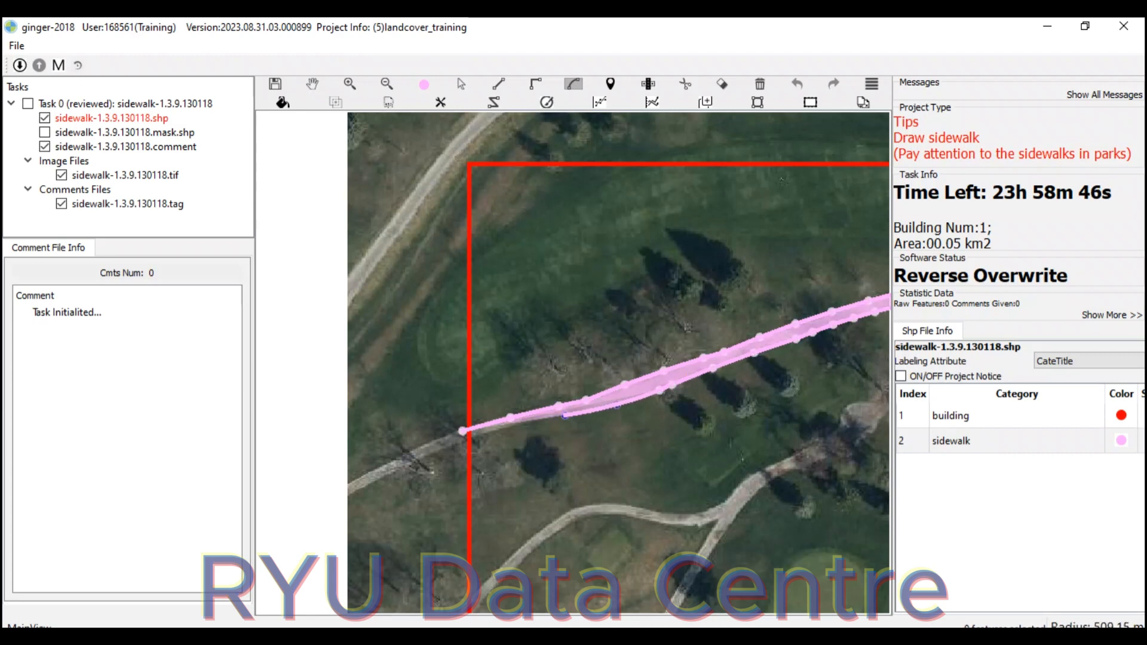
{"action": "left_click", "coordinate": [617, 404]}
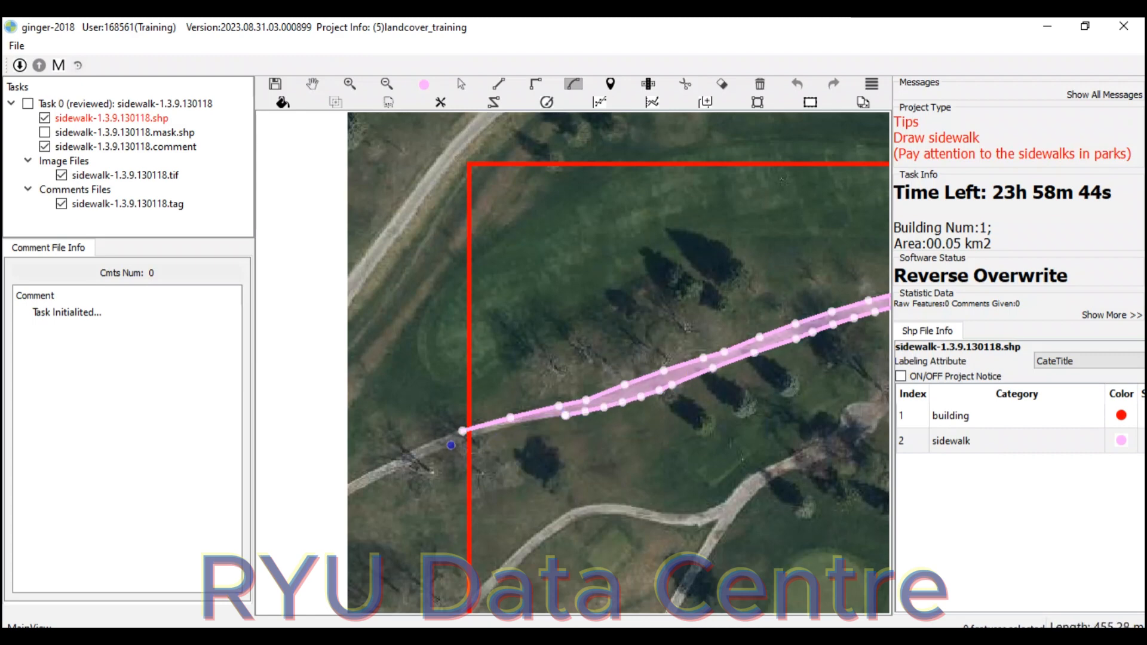
{"action": "left_click", "coordinate": [453, 446]}
{"action": "left_click", "coordinate": [521, 431]}
{"action": "right_click", "coordinate": [520, 431]}
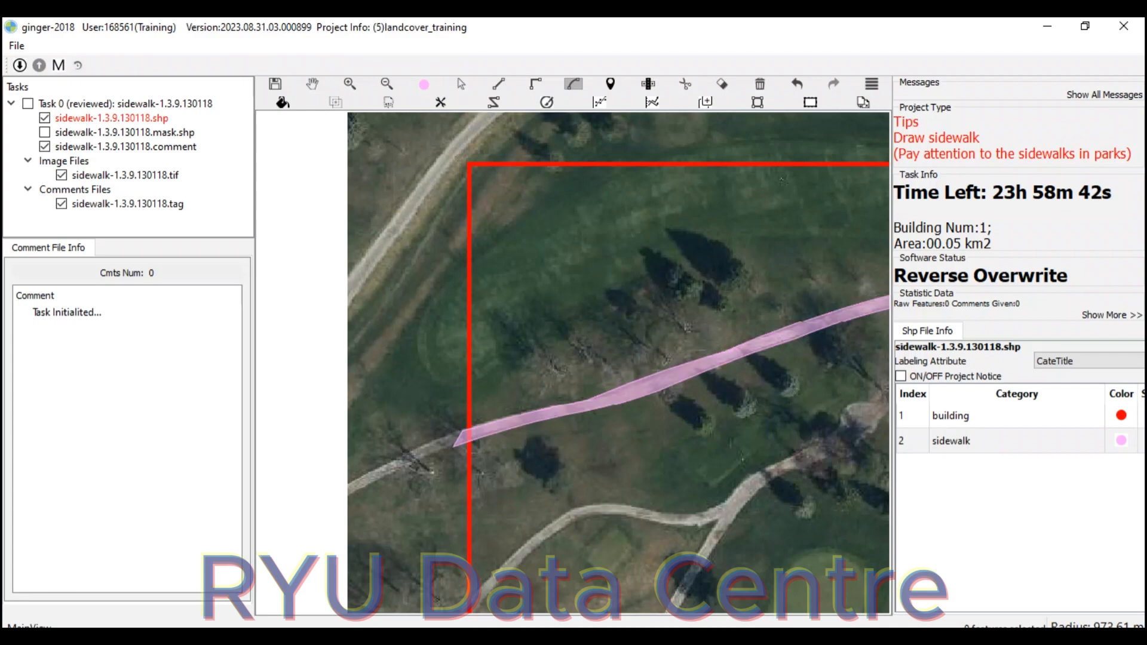
Start a second sidewalk outline with arcs along the southwestern path's upper edge, from the western boundary to the fork
{"action": "key", "text": "h"}
{"action": "left_click_drag", "start_coordinate": [521, 431], "coordinate": [365, 287]}
{"action": "key", "text": "a"}
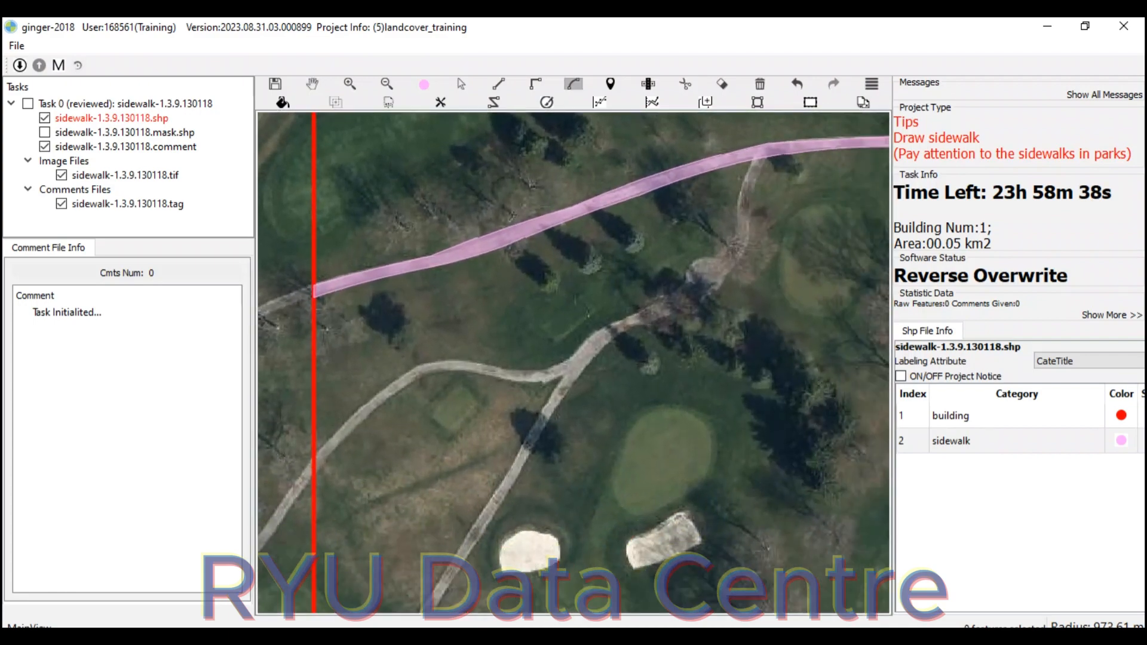
{"action": "left_click", "coordinate": [308, 460]}
{"action": "left_click", "coordinate": [394, 381]}
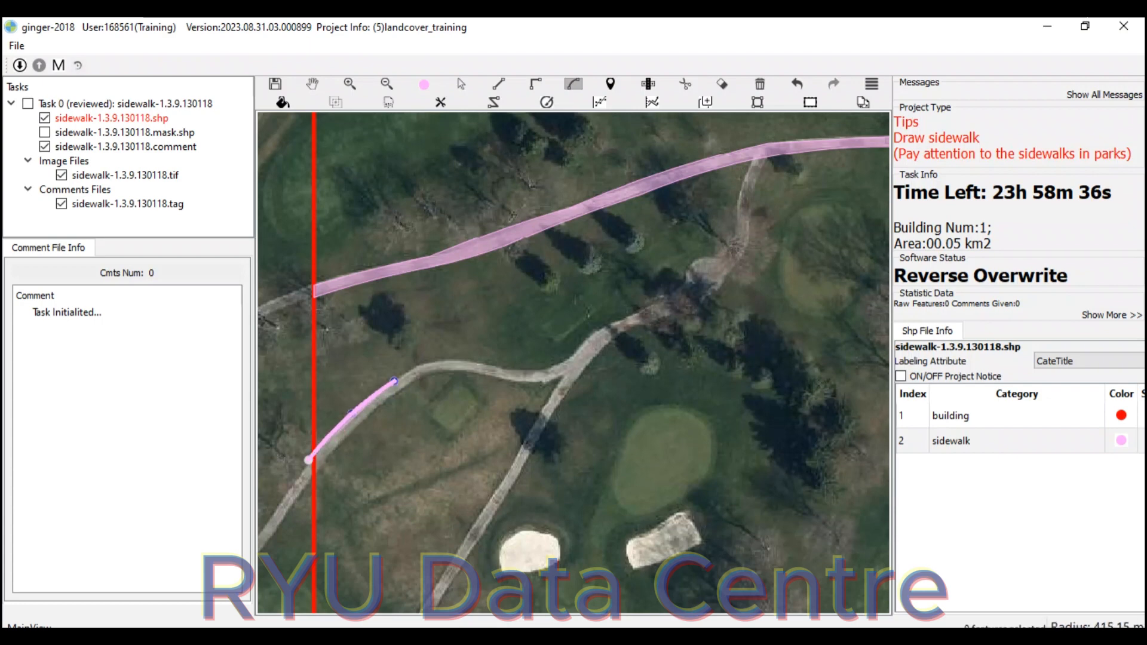
{"action": "left_click", "coordinate": [478, 363]}
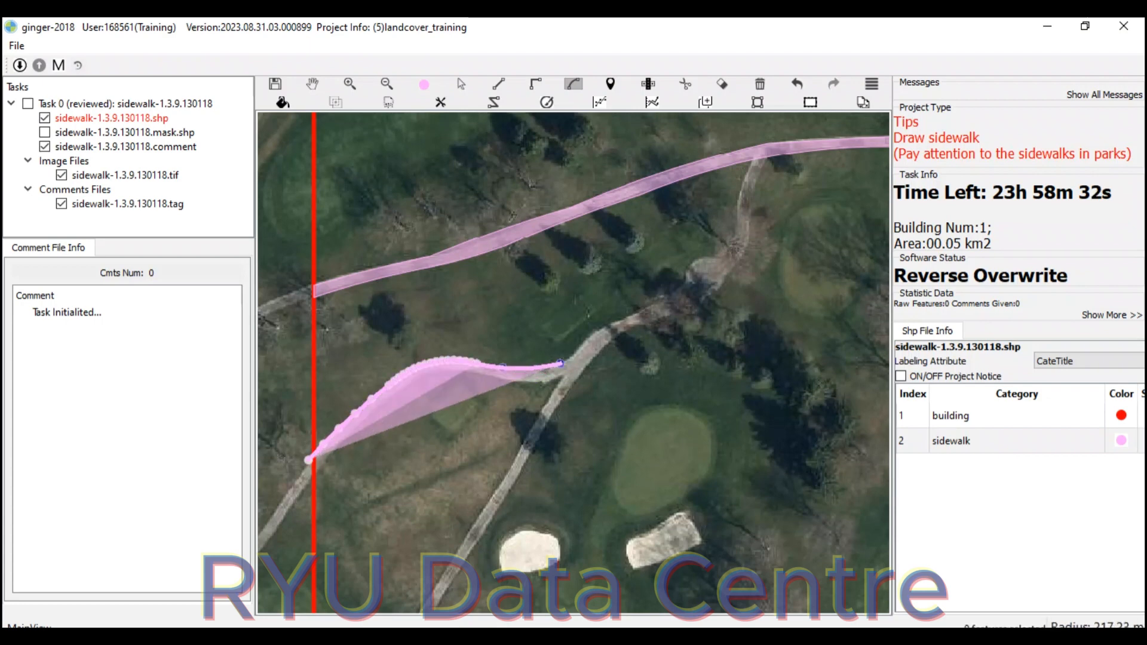
{"action": "left_click", "coordinate": [562, 363]}
Continue the second outline with arcs from the fork, around the widened spot and up the branch to the finished northern sidewalk
{"action": "left_click_drag", "start_coordinate": [651, 308], "coordinate": [536, 379]}
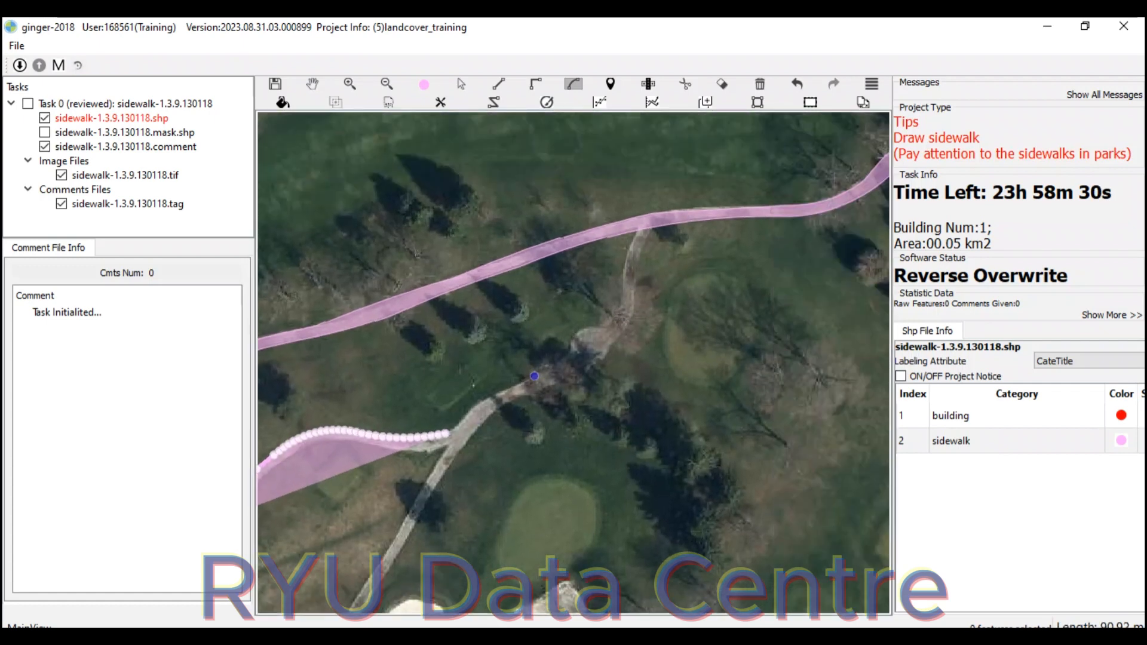
{"action": "left_click", "coordinate": [534, 376]}
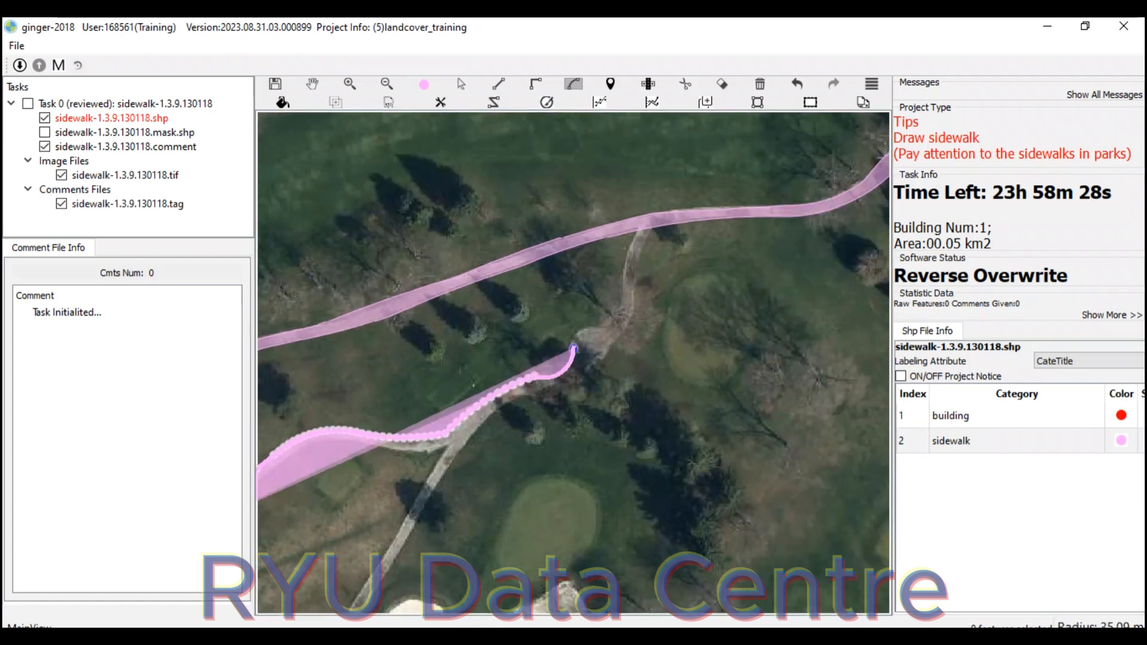
{"action": "left_click", "coordinate": [602, 327]}
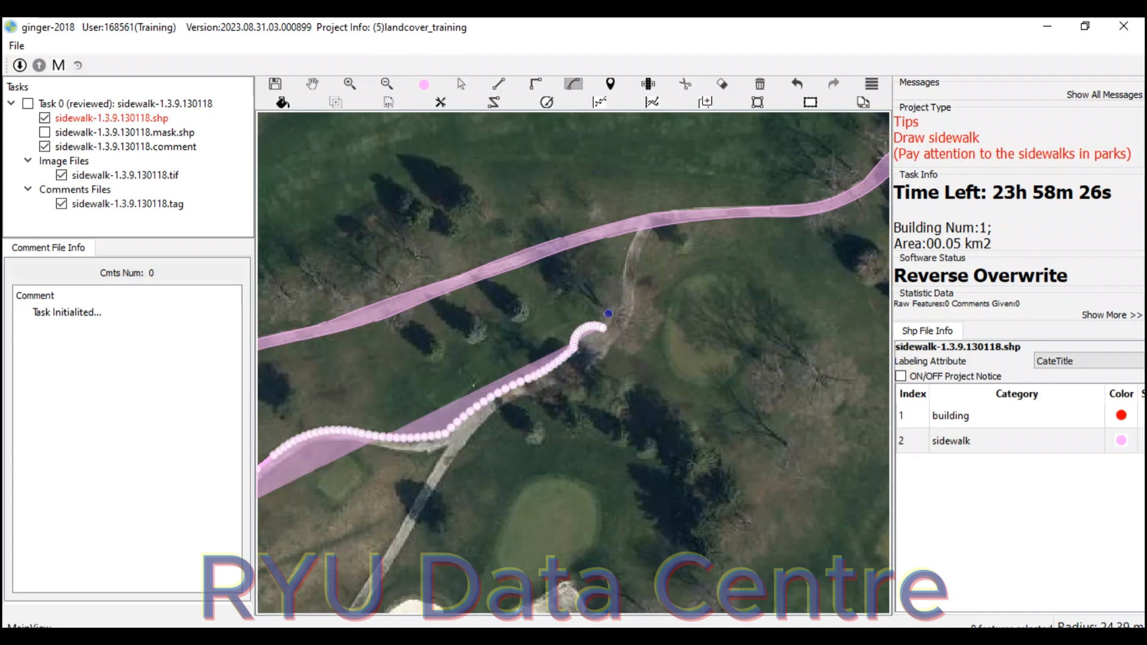
{"action": "left_click", "coordinate": [622, 279]}
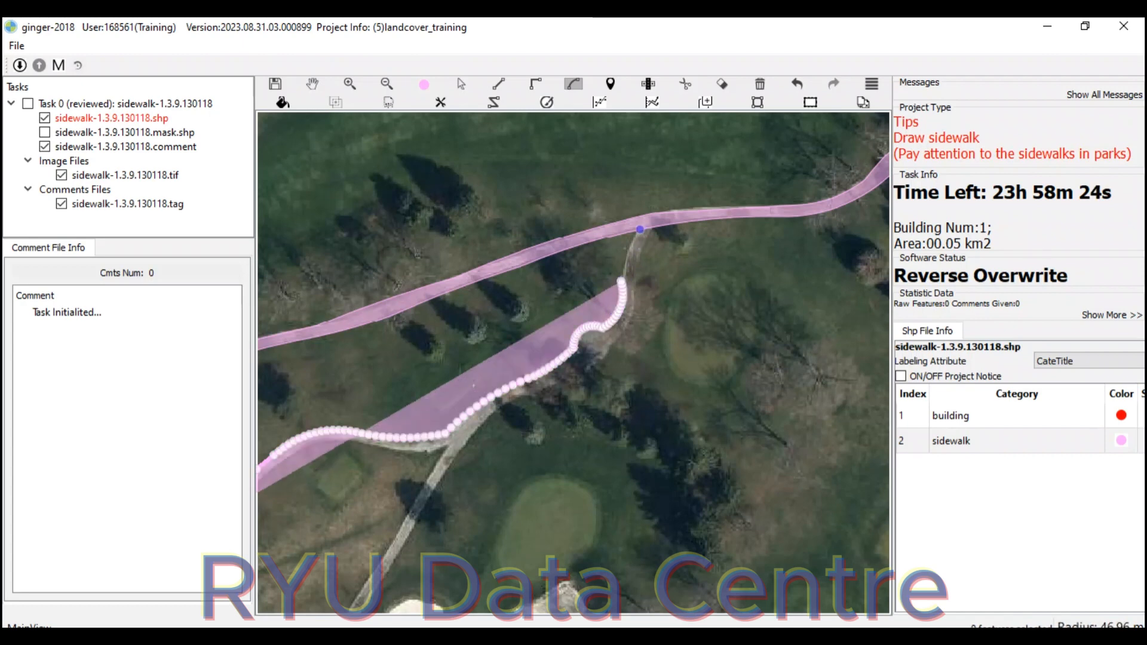
{"action": "left_click", "coordinate": [639, 227]}
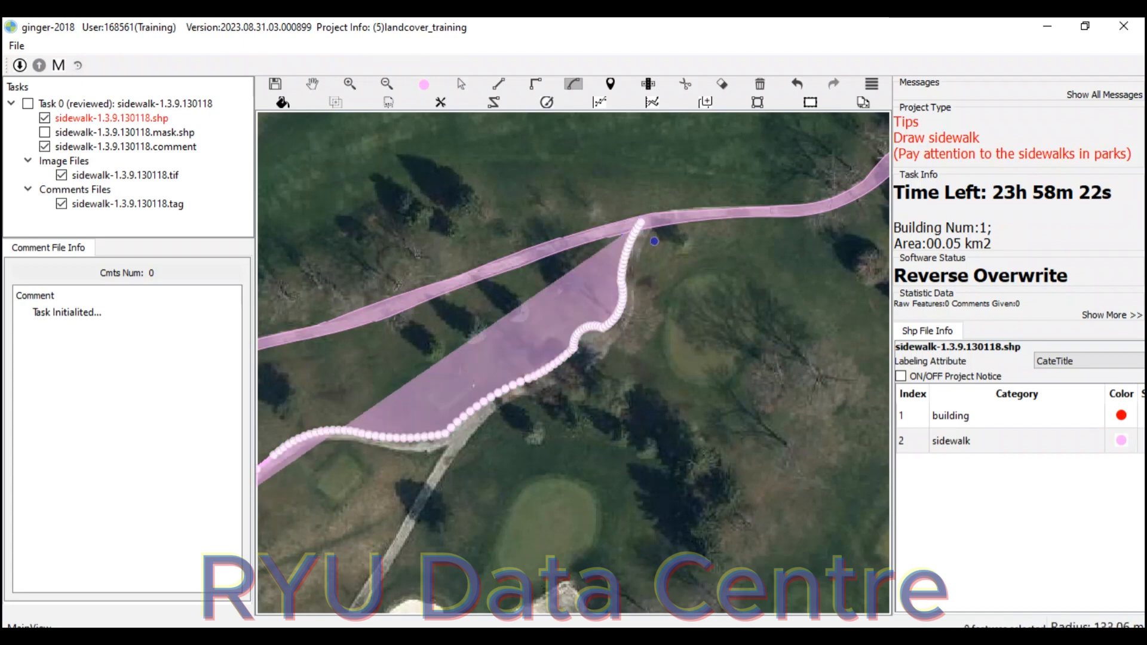
Cross the branch's upper end with a straight segment and trace its eastern edge with arcs around the widened spot to the fork
{"action": "key", "text": "l"}
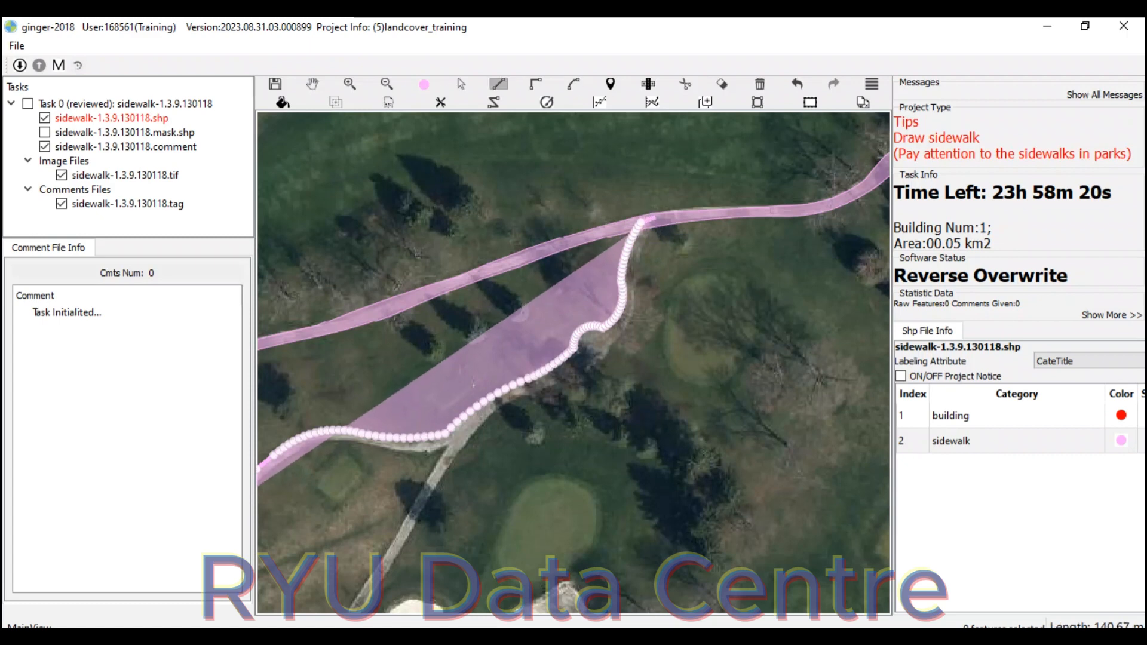
{"action": "left_click", "coordinate": [655, 226]}
{"action": "key", "text": "a"}
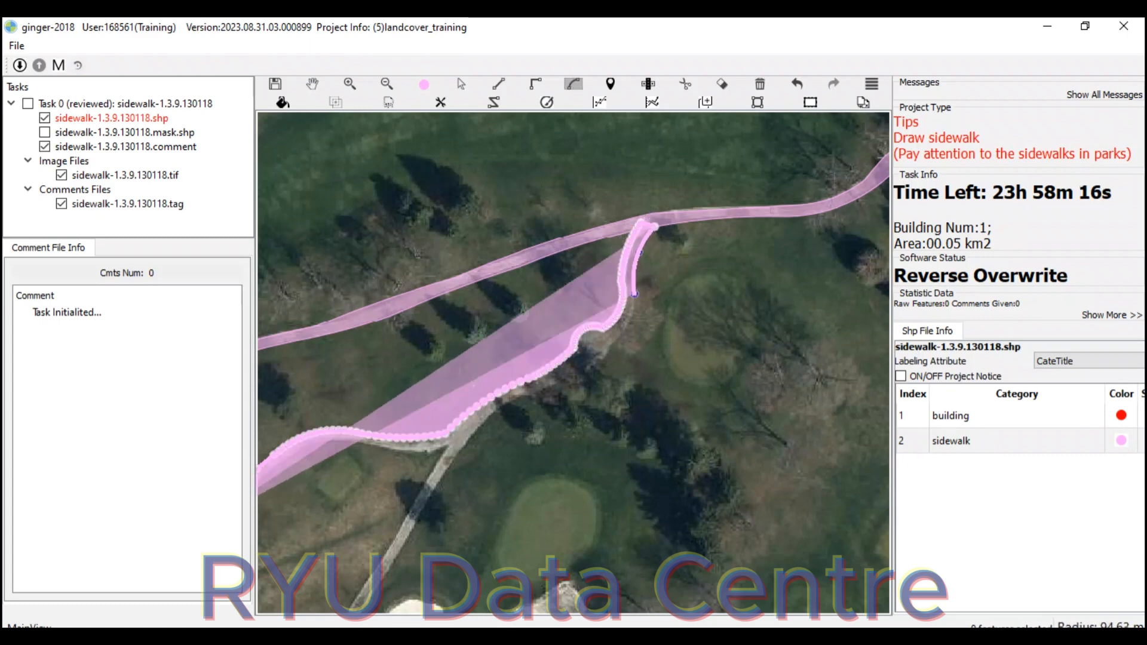
{"action": "left_click", "coordinate": [634, 292]}
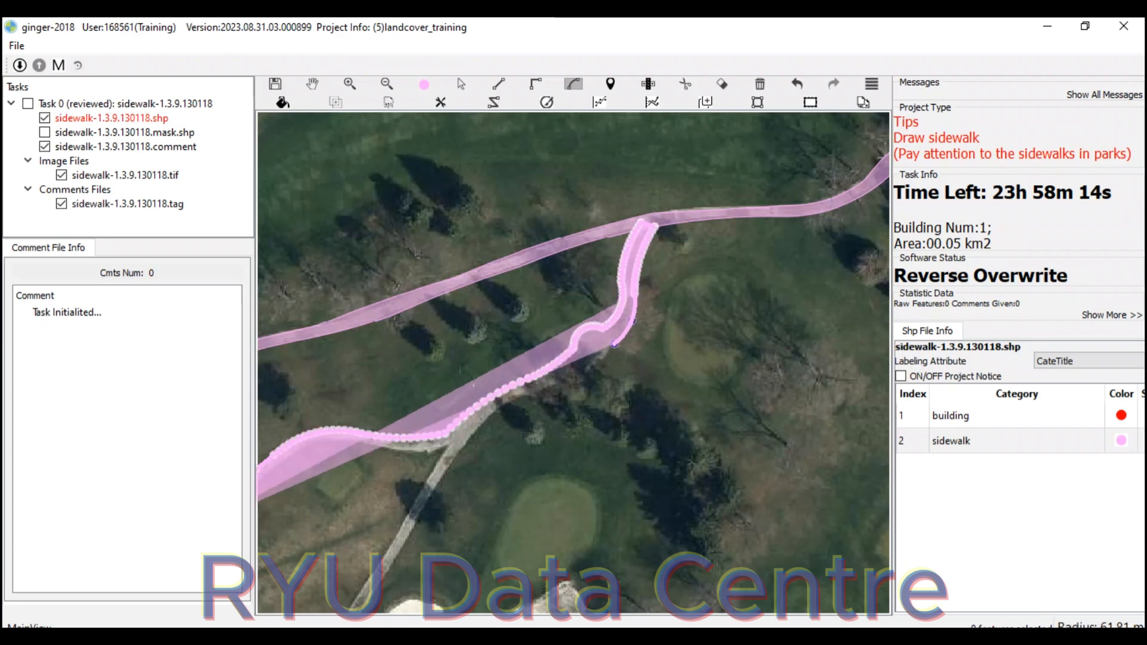
{"action": "left_click", "coordinate": [588, 366]}
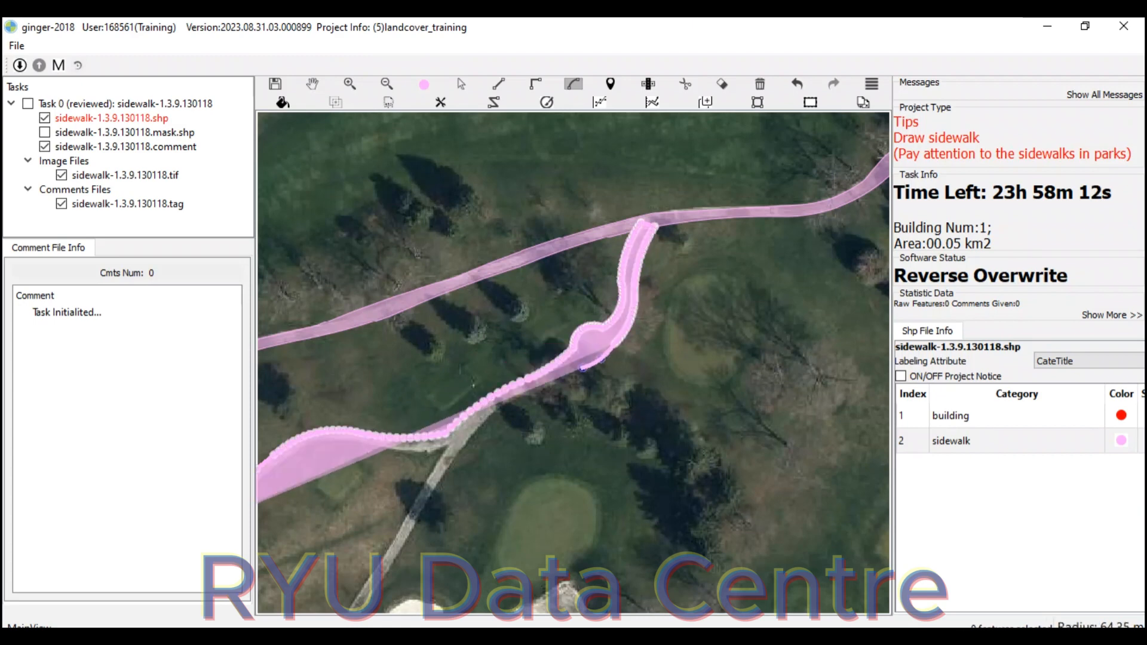
{"action": "left_click", "coordinate": [510, 404]}
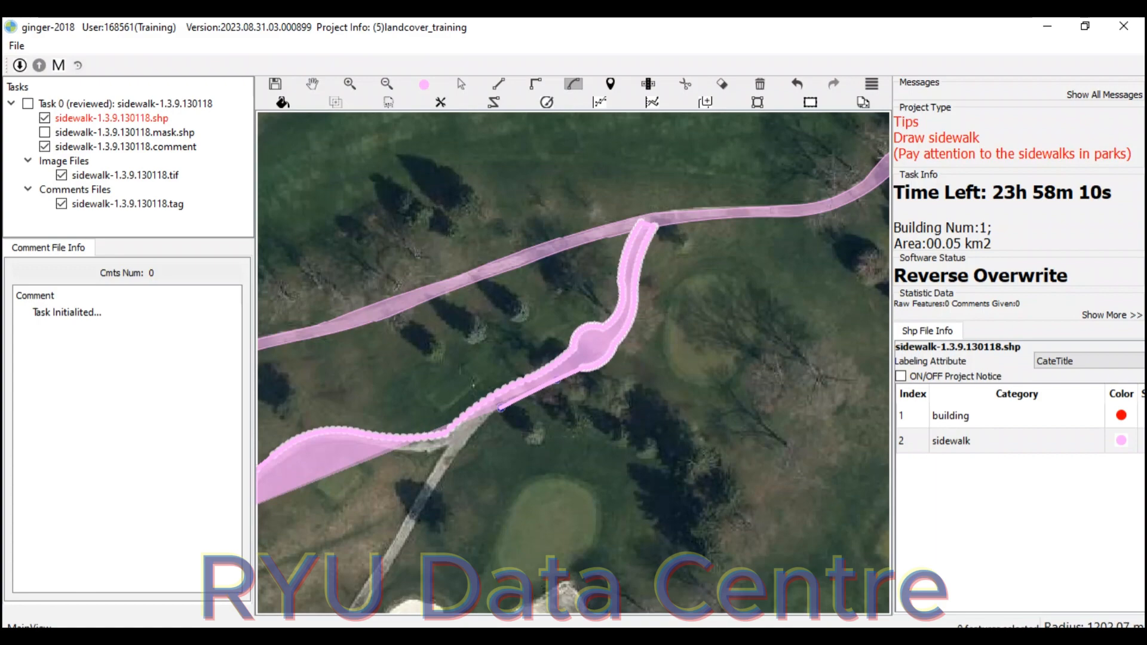
{"action": "left_click", "coordinate": [501, 408]}
Extend the outline with arcs along the southern branch's eastern edge, from the fork to just outside the western boundary
{"action": "left_click_drag", "start_coordinate": [501, 407], "coordinate": [647, 298]}
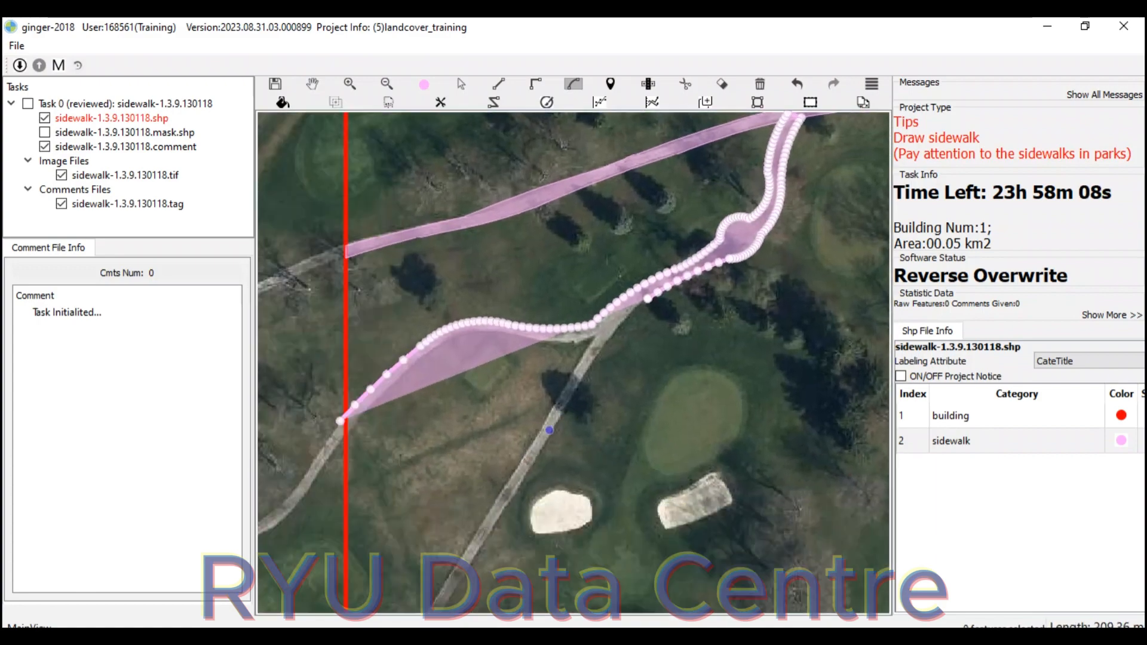
{"action": "left_click", "coordinate": [555, 425]}
{"action": "left_click", "coordinate": [596, 362]}
{"action": "left_click_drag", "start_coordinate": [596, 362], "coordinate": [711, 194]}
{"action": "left_click", "coordinate": [517, 522]}
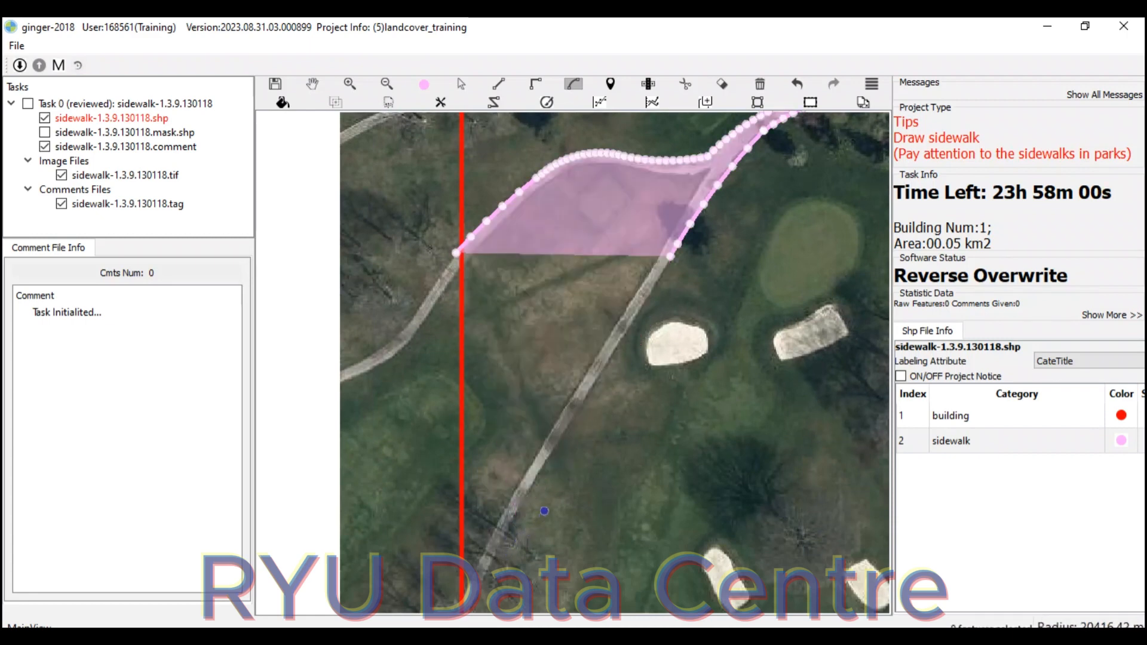
{"action": "left_click", "coordinate": [537, 479]}
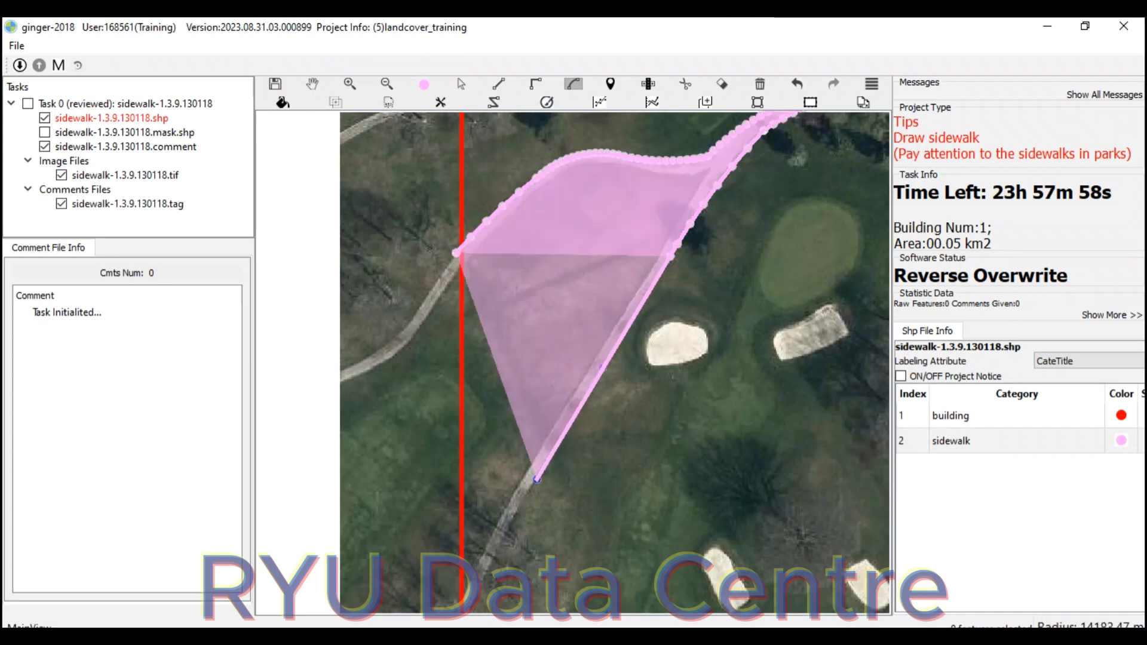
{"action": "left_click_drag", "start_coordinate": [565, 495], "coordinate": [605, 364]}
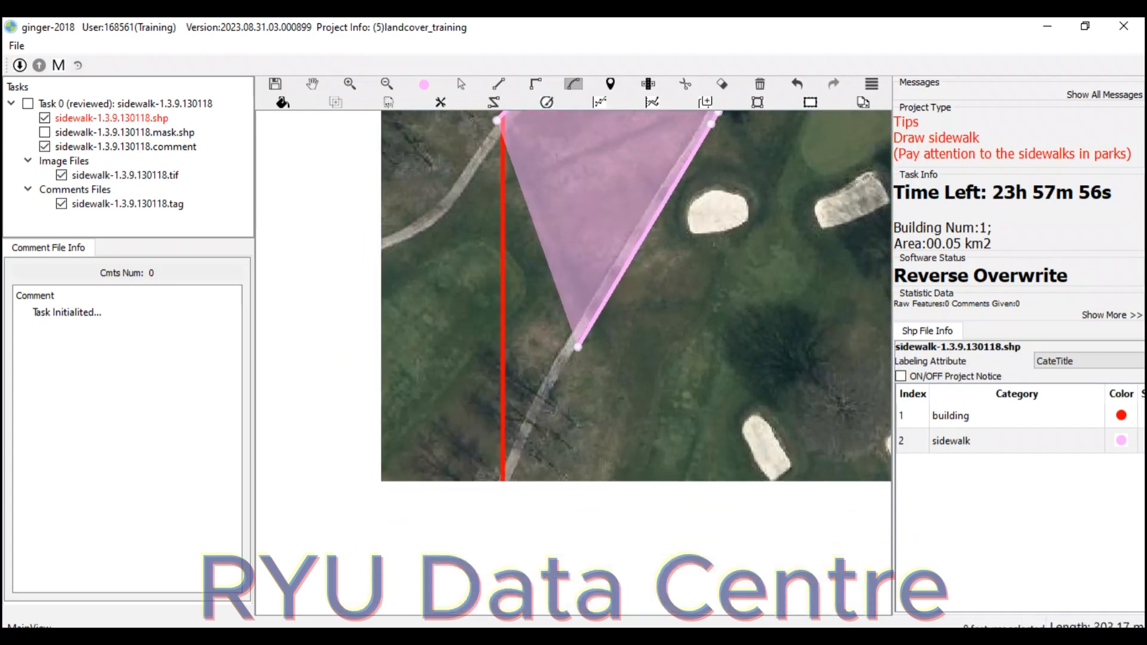
{"action": "left_click", "coordinate": [497, 506]}
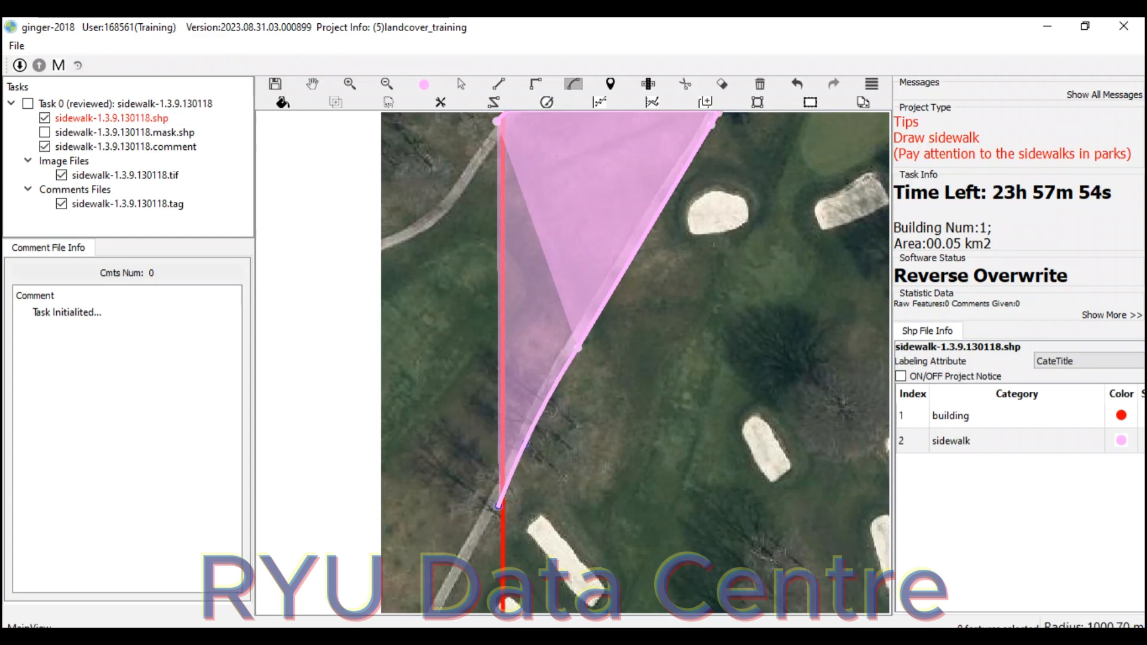
Cross the southern branch's end with a straight segment and trace its western edge with arcs back up to the fork
{"action": "key", "text": "l"}
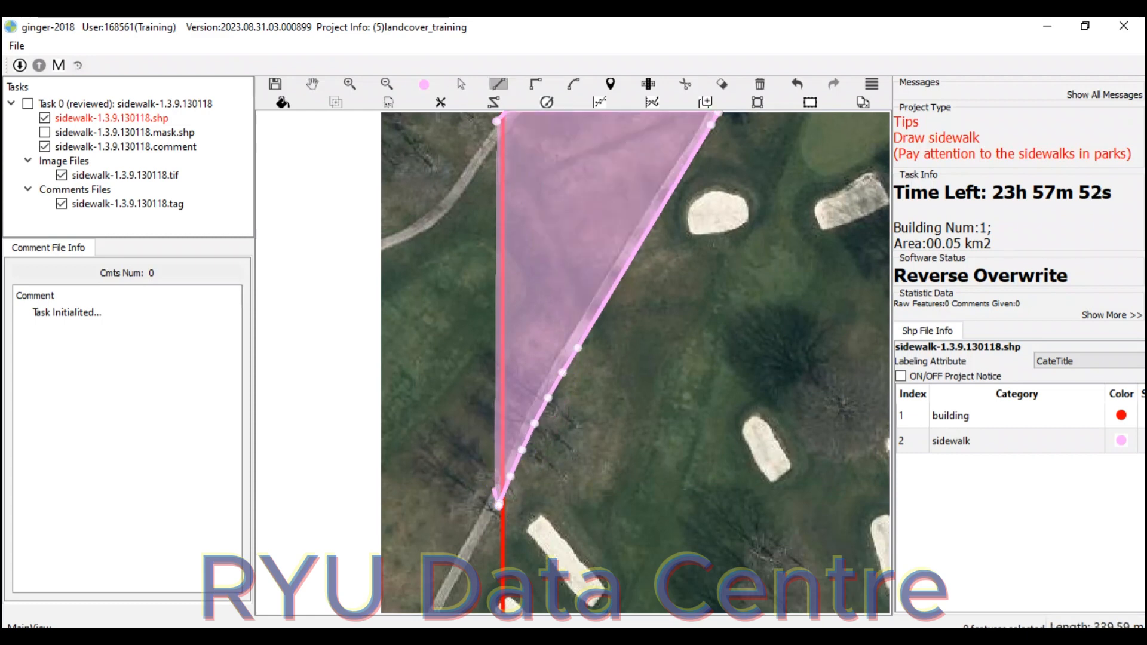
{"action": "left_click", "coordinate": [493, 486]}
{"action": "key", "text": "a"}
{"action": "left_click", "coordinate": [561, 368]}
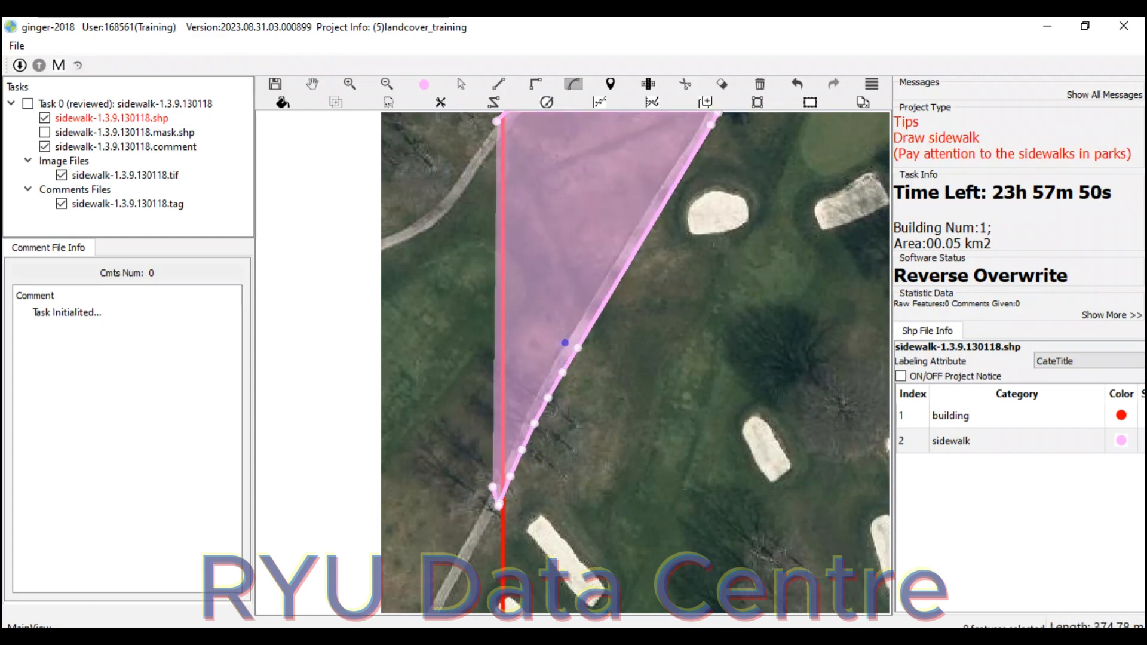
{"action": "left_click", "coordinate": [566, 343]}
{"action": "left_click", "coordinate": [599, 340]}
{"action": "left_click_drag", "start_coordinate": [578, 359], "coordinate": [525, 466]}
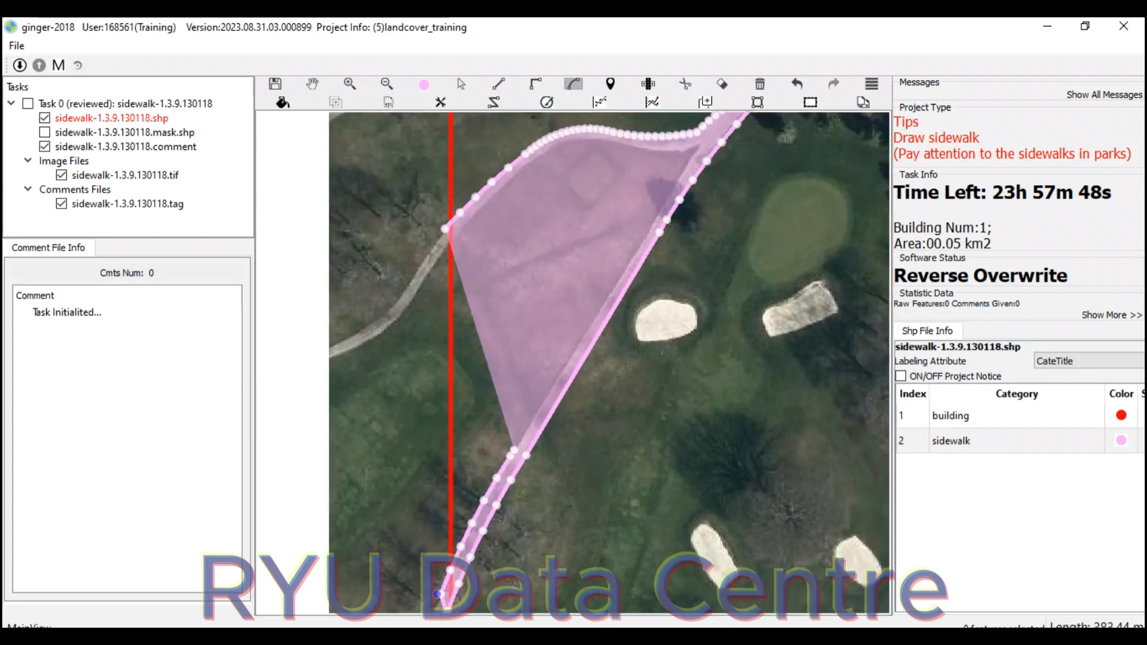
{"action": "left_click_drag", "start_coordinate": [582, 335], "coordinate": [527, 395]}
{"action": "left_click", "coordinate": [540, 376]}
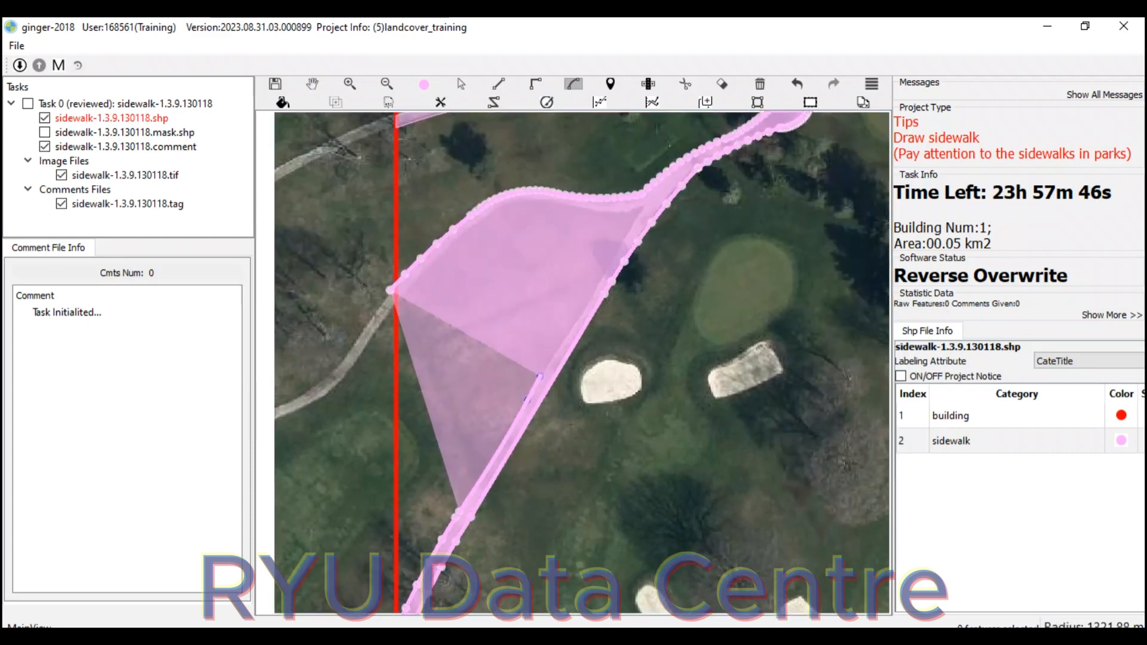
{"action": "left_click", "coordinate": [640, 209]}
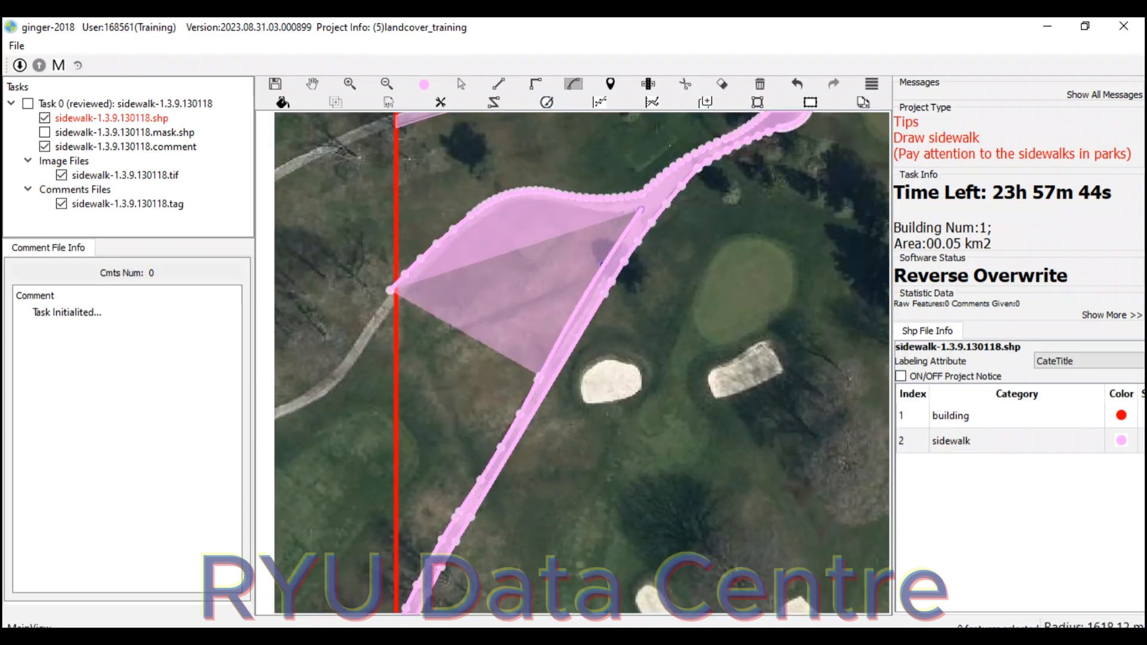
{"action": "left_click", "coordinate": [603, 278]}
Complete the sidewalk polygon with arcs along the southwestern path's lower edge from the fork to outside the western boundary, and save it
{"action": "left_click", "coordinate": [561, 207]}
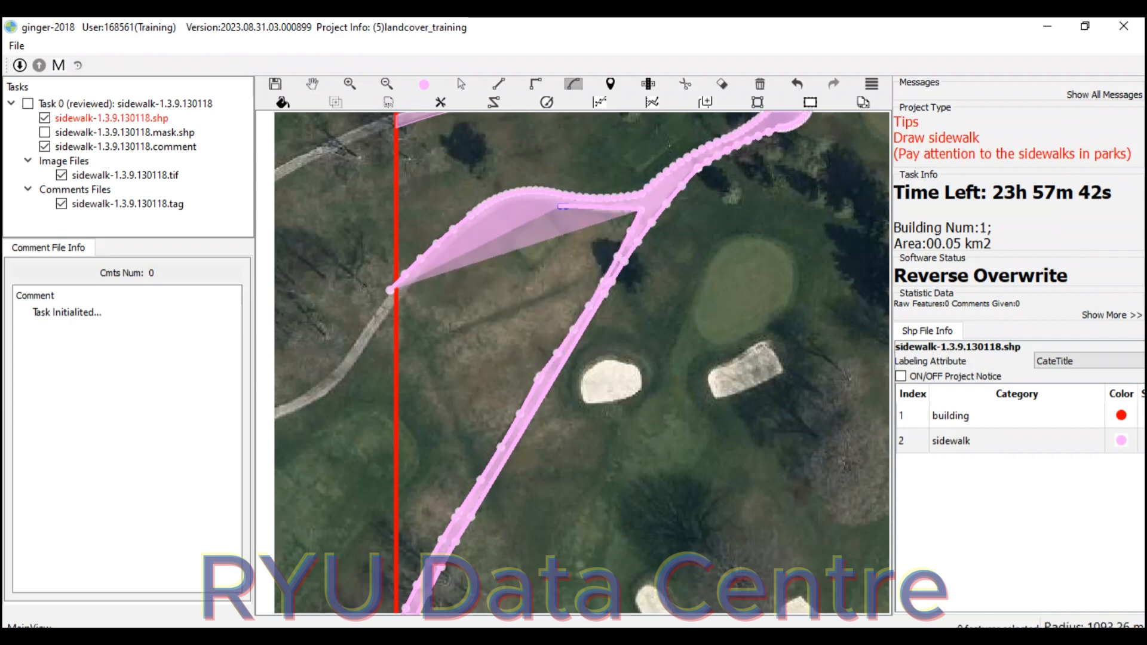
{"action": "left_click", "coordinate": [596, 210]}
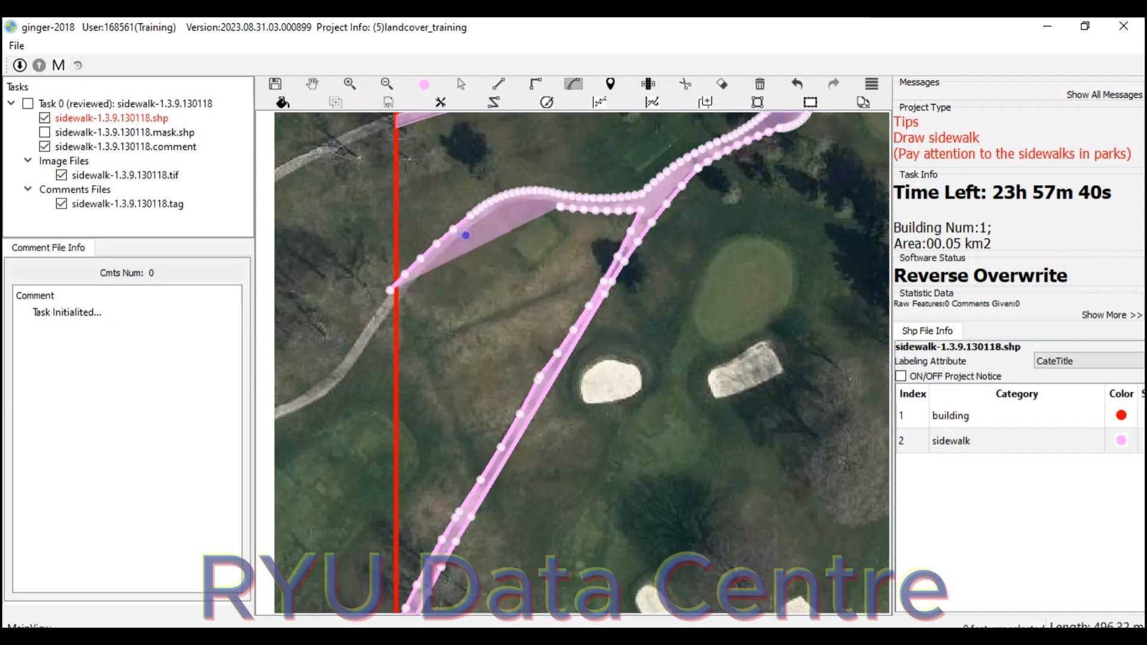
{"action": "left_click", "coordinate": [466, 235]}
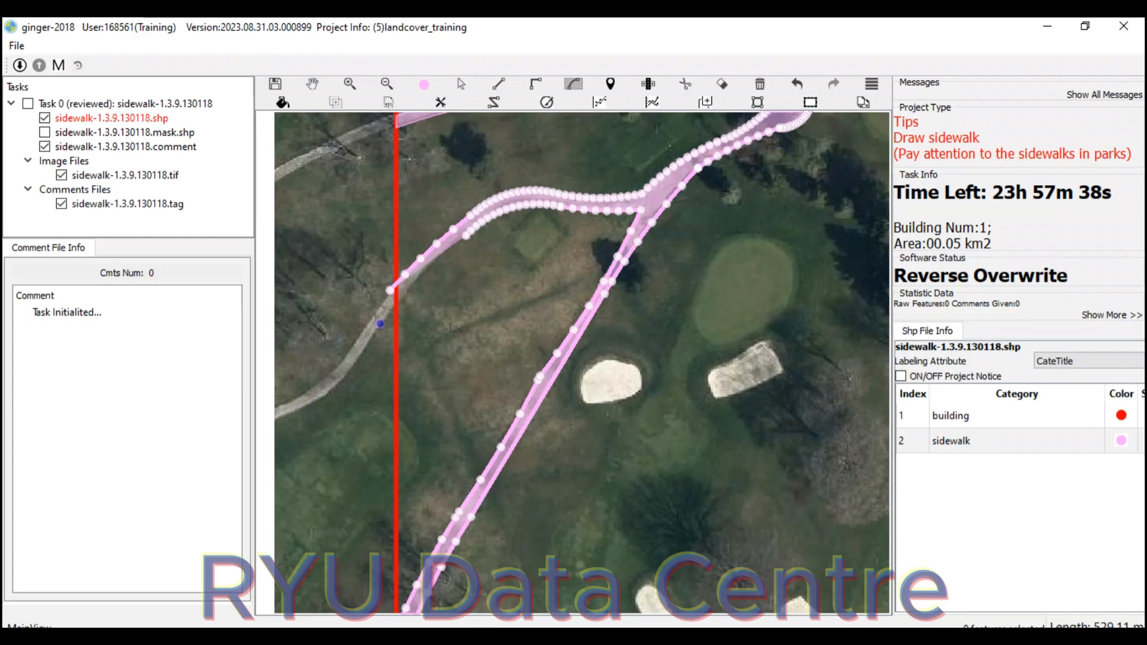
{"action": "left_click", "coordinate": [380, 323]}
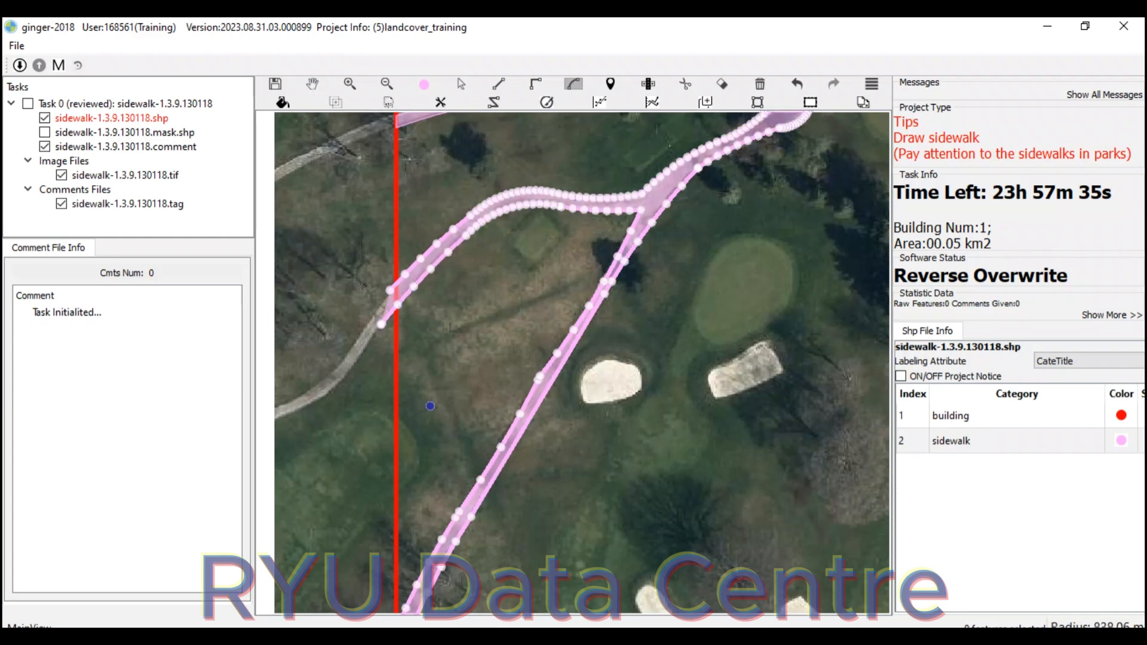
{"action": "right_click", "coordinate": [430, 406]}
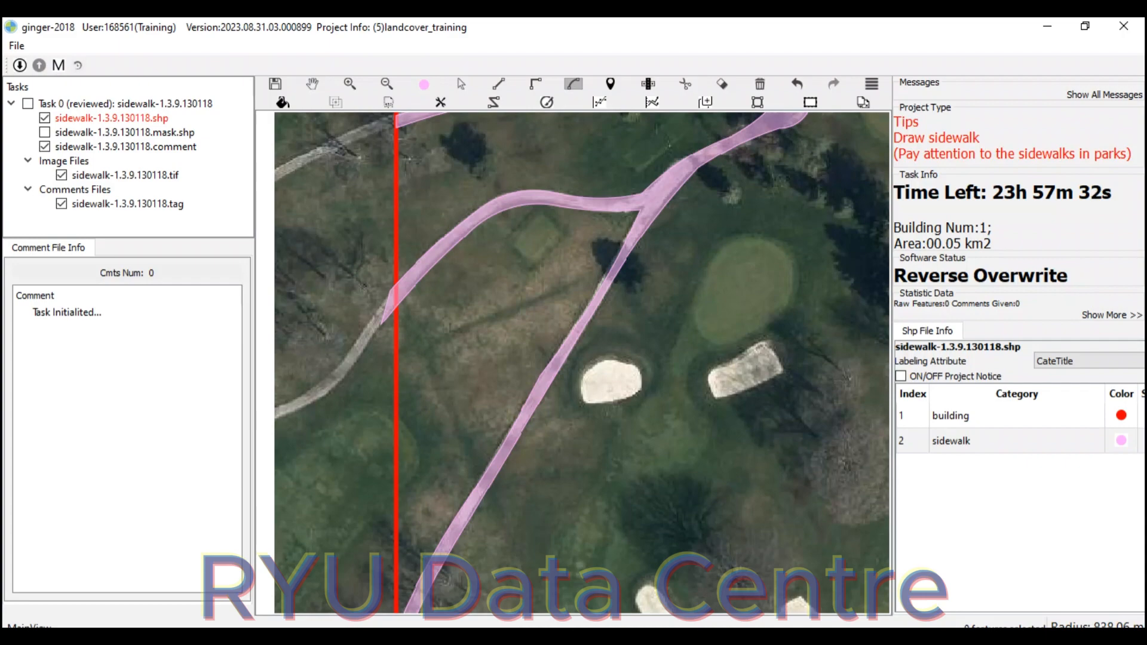
{"action": "key", "text": "ctrl+s"}
Start a third sidewalk outline just outside the southern boundary and trace the eastern path's right-hand edge northward with arcs through the trees
{"action": "left_click_drag", "start_coordinate": [597, 448], "coordinate": [508, 270]}
{"action": "left_click_drag", "start_coordinate": [496, 438], "coordinate": [358, 533]}
{"action": "scroll", "coordinate": [359, 599], "scroll_direction": "down", "scroll_amount": 2}
{"action": "left_click_drag", "start_coordinate": [359, 556], "coordinate": [359, 534]}
{"action": "scroll", "coordinate": [684, 299], "scroll_direction": "up", "scroll_amount": 3}
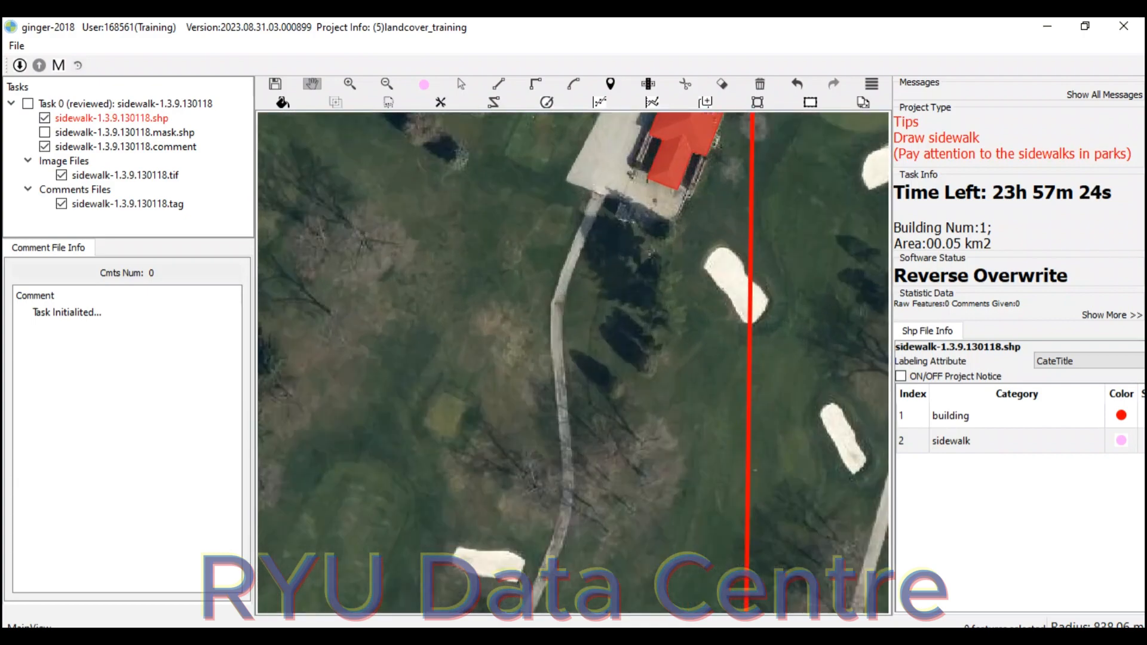
{"action": "left_click_drag", "start_coordinate": [684, 298], "coordinate": [678, 298]}
{"action": "scroll", "coordinate": [597, 283], "scroll_direction": "down", "scroll_amount": 2}
{"action": "left_click_drag", "start_coordinate": [600, 299], "coordinate": [598, 119]}
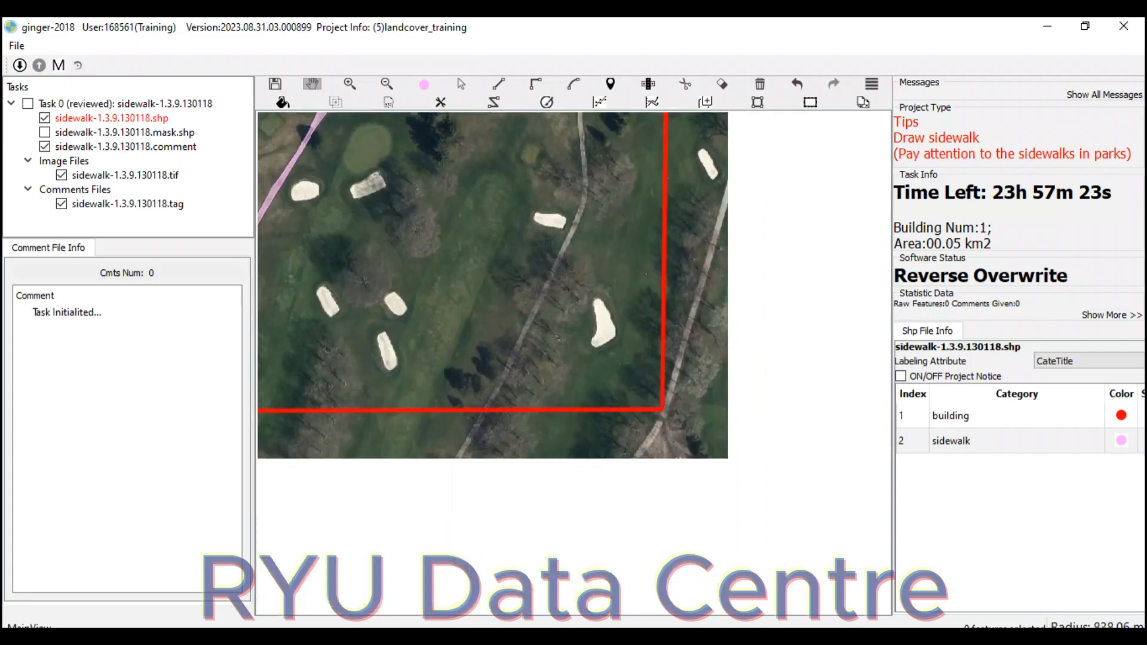
{"action": "scroll", "coordinate": [493, 453], "scroll_direction": "up", "scroll_amount": 2}
{"action": "scroll", "coordinate": [475, 451], "scroll_direction": "up", "scroll_amount": 1}
{"action": "key", "text": "c"}
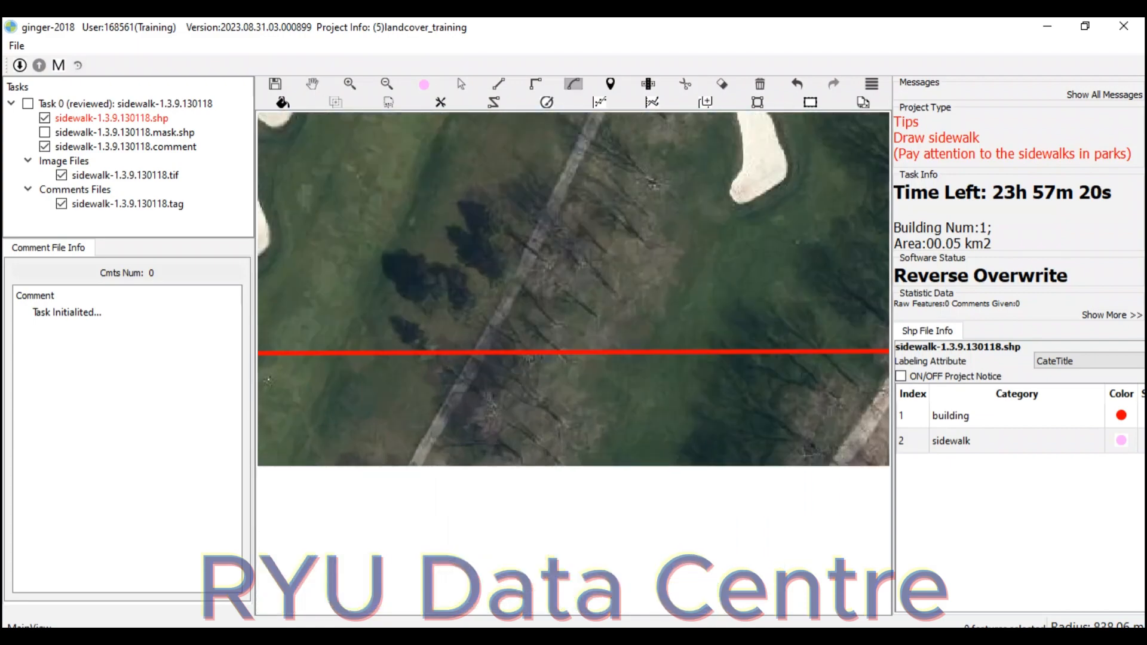
{"action": "left_click_drag", "start_coordinate": [543, 255], "coordinate": [489, 425]}
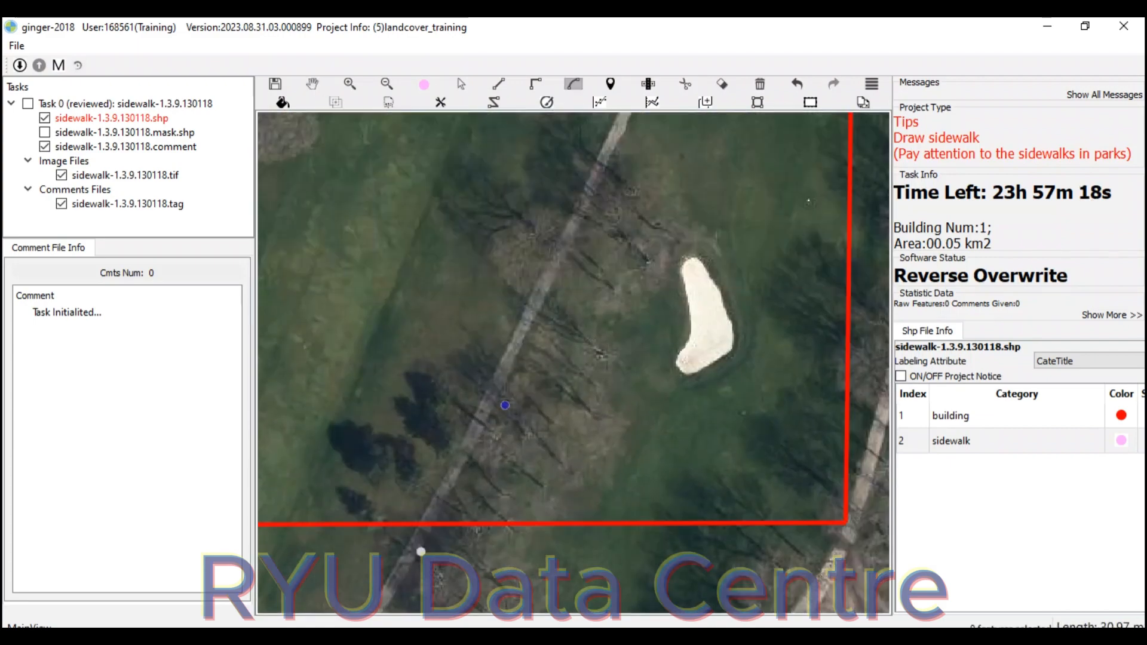
{"action": "double_click", "coordinate": [504, 387]}
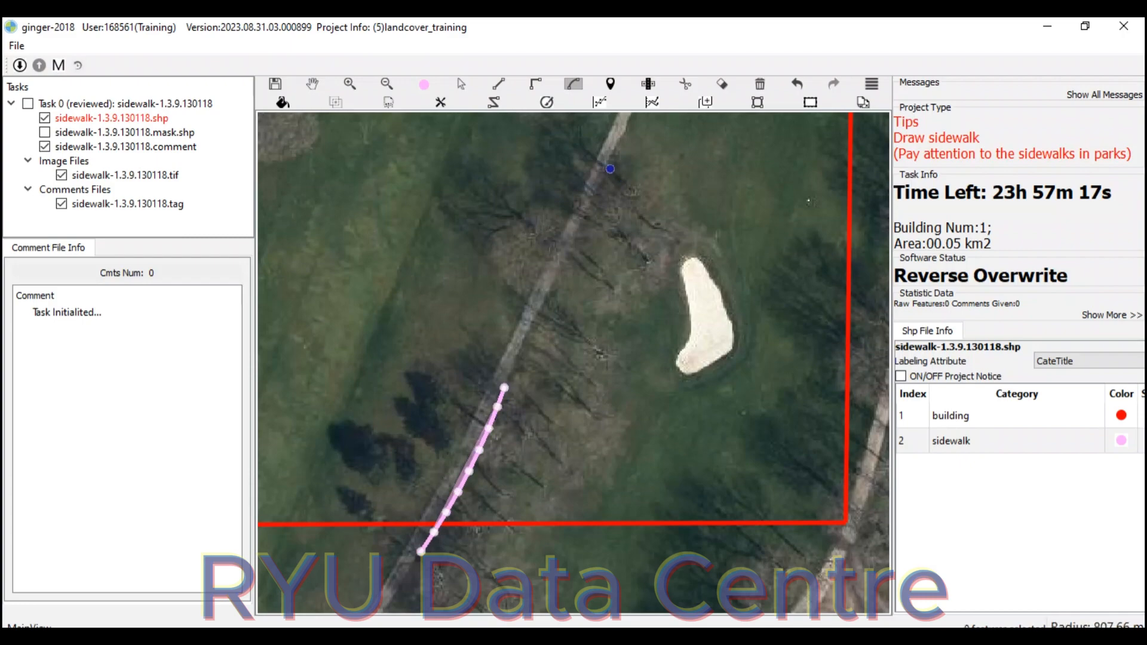
{"action": "left_click", "coordinate": [610, 160]}
Continue the third outline with arcs along the path's eastern edge, past the bunker and up to the paved area beside the building
{"action": "left_click_drag", "start_coordinate": [610, 160], "coordinate": [526, 504]}
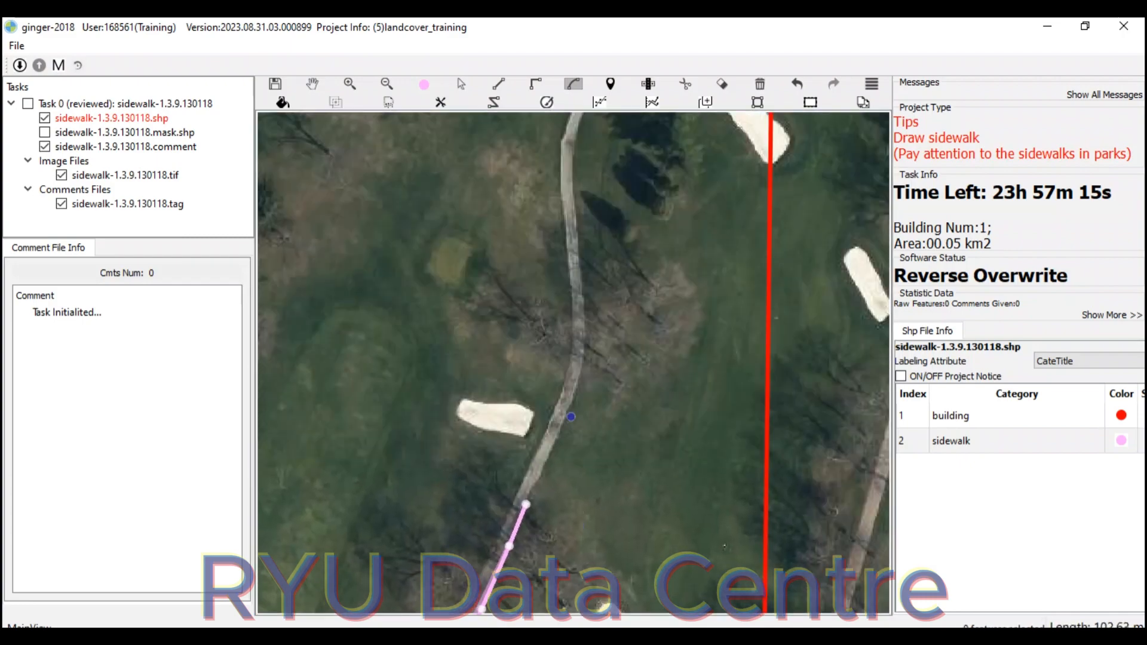
{"action": "left_click", "coordinate": [581, 371]}
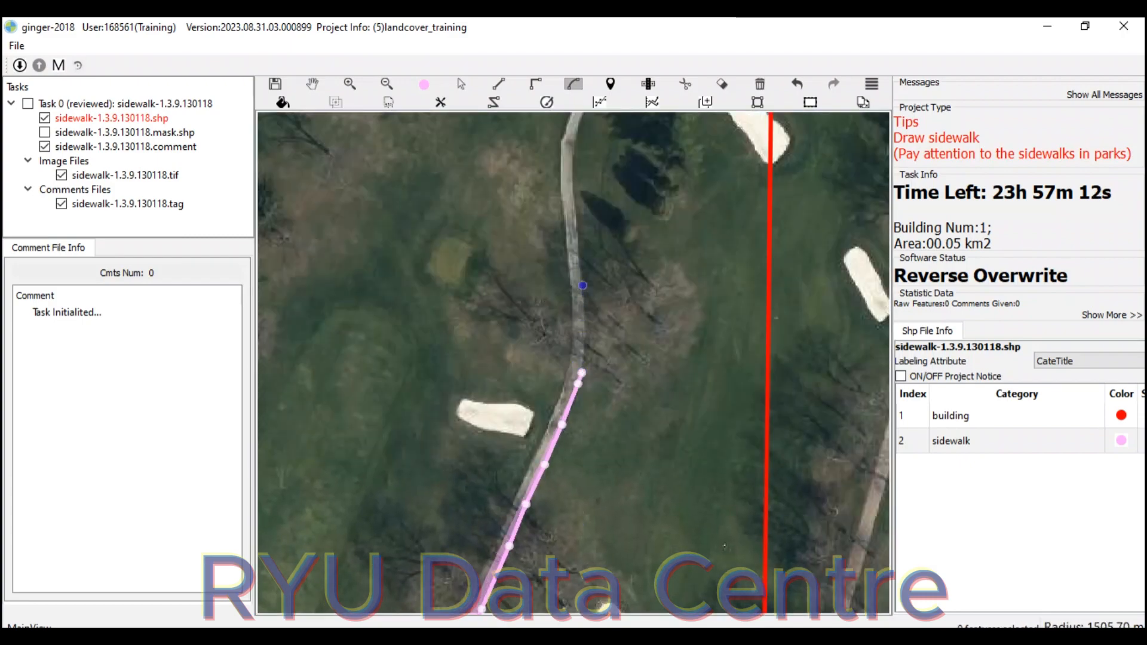
{"action": "left_click", "coordinate": [580, 263]}
{"action": "left_click", "coordinate": [584, 289]}
{"action": "left_click_drag", "start_coordinate": [621, 205], "coordinate": [608, 503]}
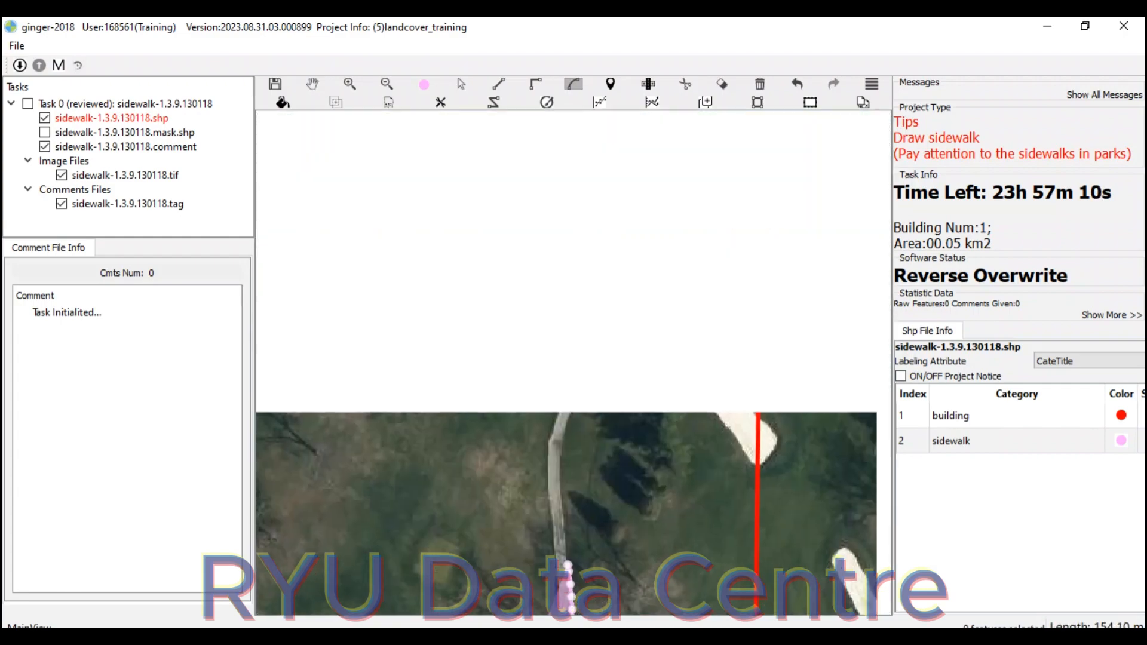
{"action": "left_click", "coordinate": [612, 330]}
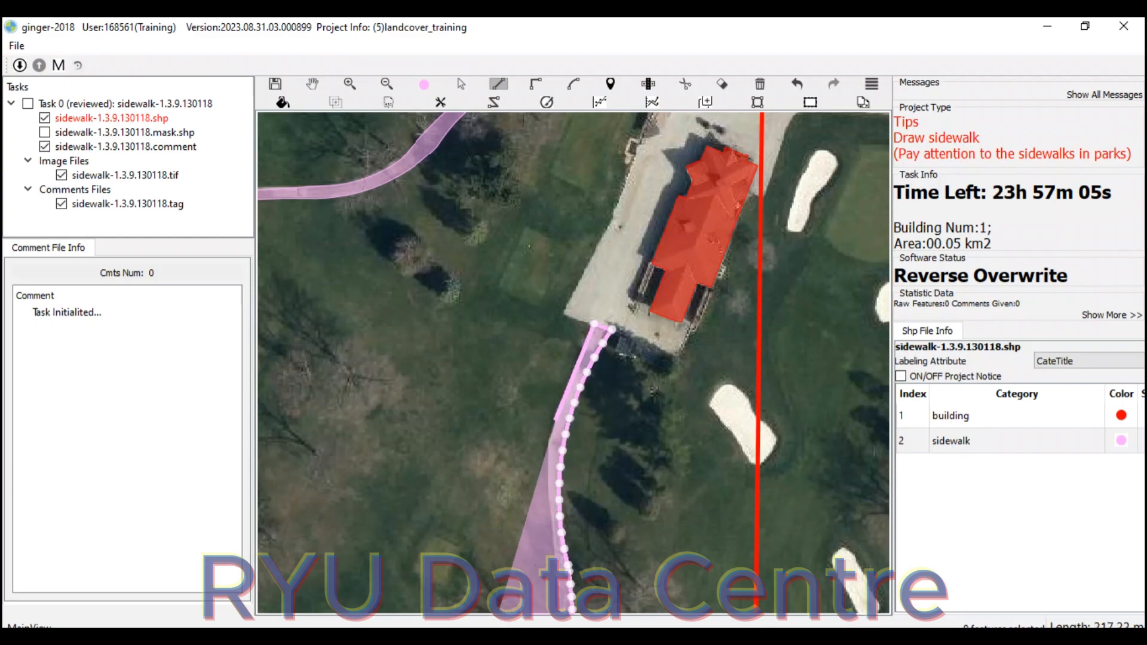
Trace the path's western edge back south with arcs and a straight segment, from the paved area to beside the sand bunker
{"action": "scroll", "coordinate": [539, 405], "scroll_direction": "down", "scroll_amount": 2}
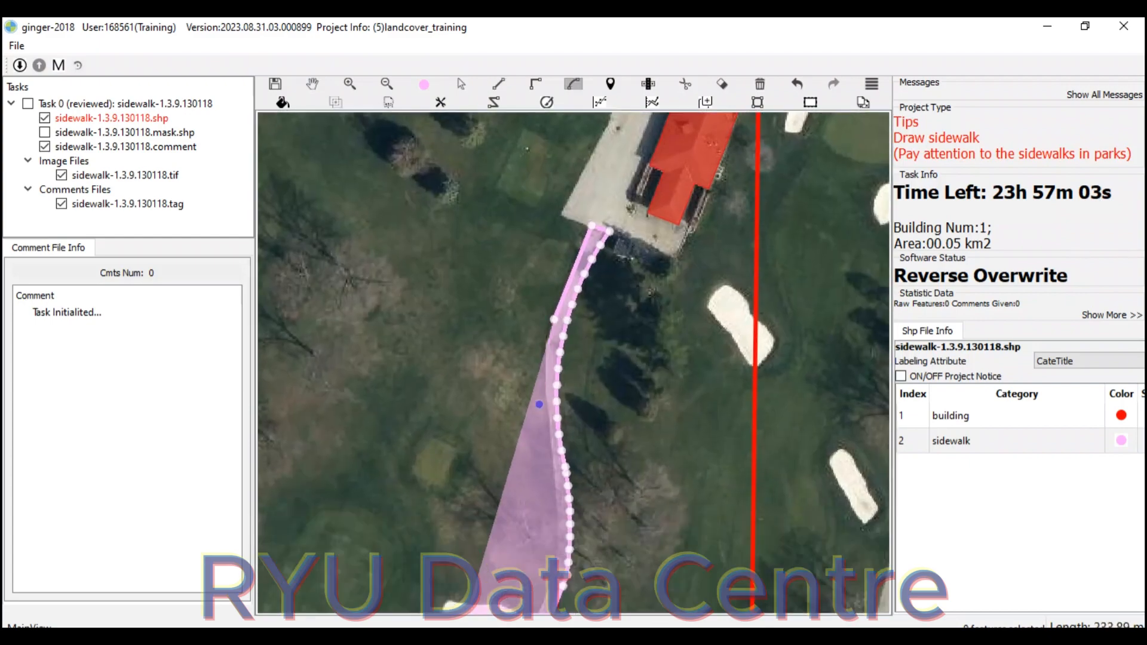
{"action": "left_click", "coordinate": [545, 370]}
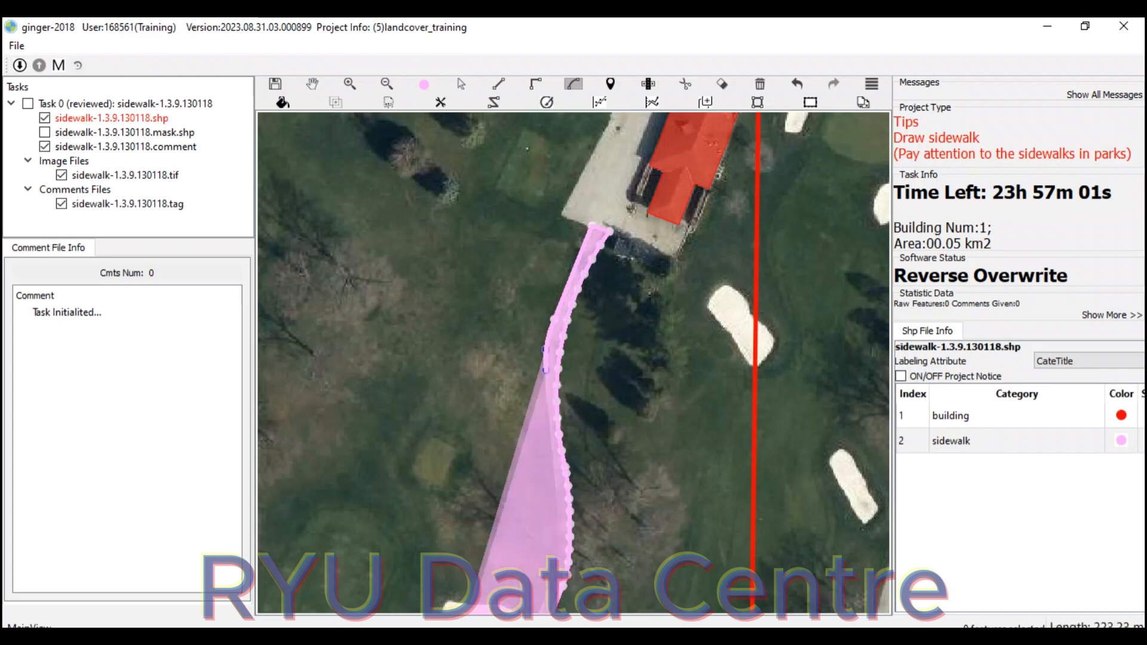
{"action": "left_click", "coordinate": [548, 422]}
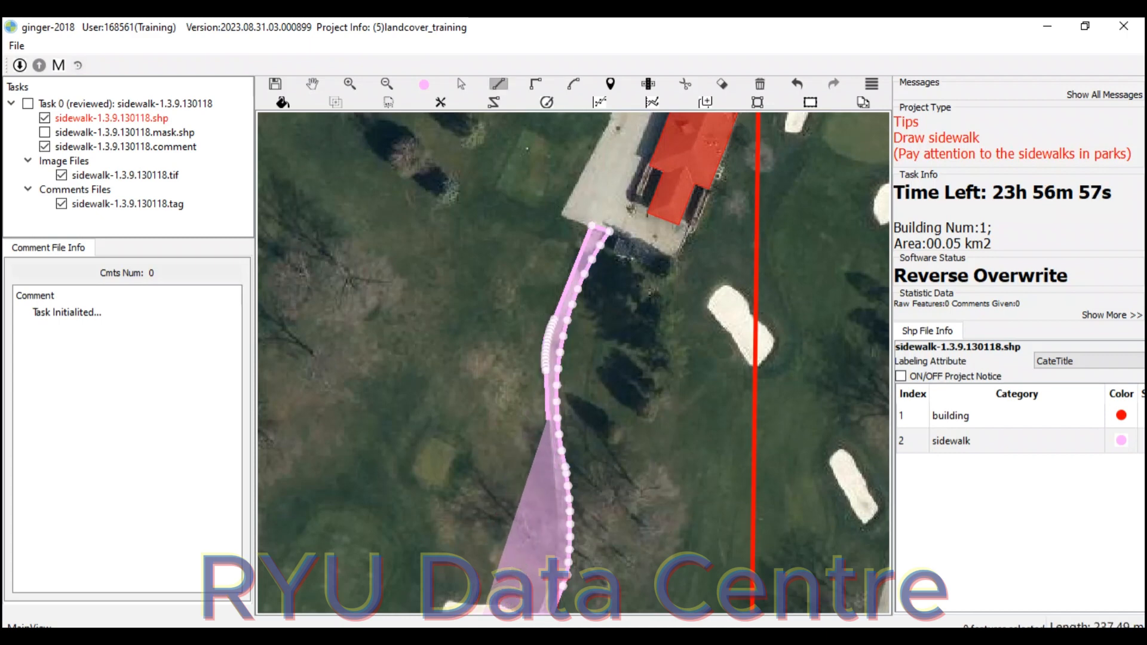
{"action": "key", "text": "a"}
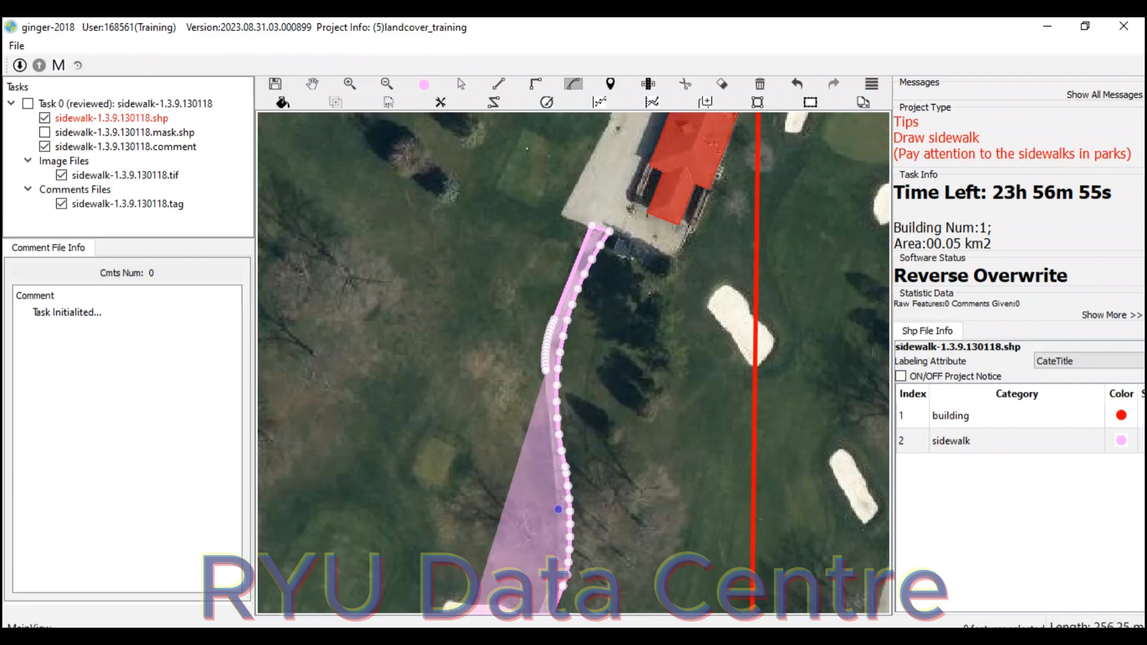
{"action": "left_click", "coordinate": [558, 509]}
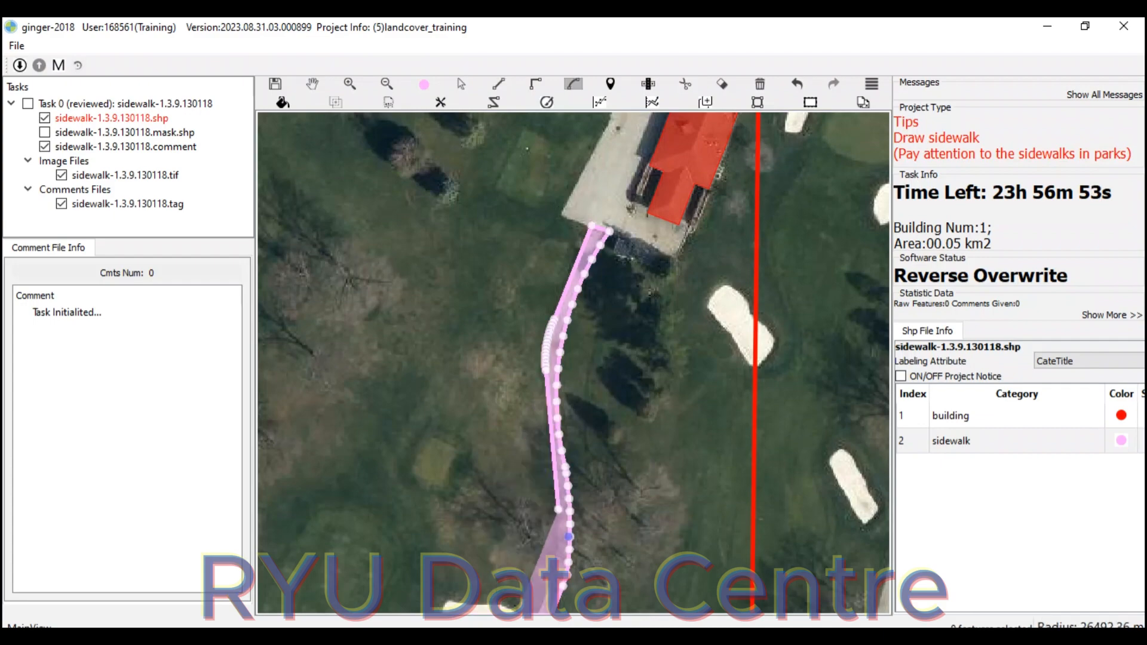
{"action": "left_click_drag", "start_coordinate": [568, 537], "coordinate": [605, 323]}
{"action": "left_click", "coordinate": [571, 389]}
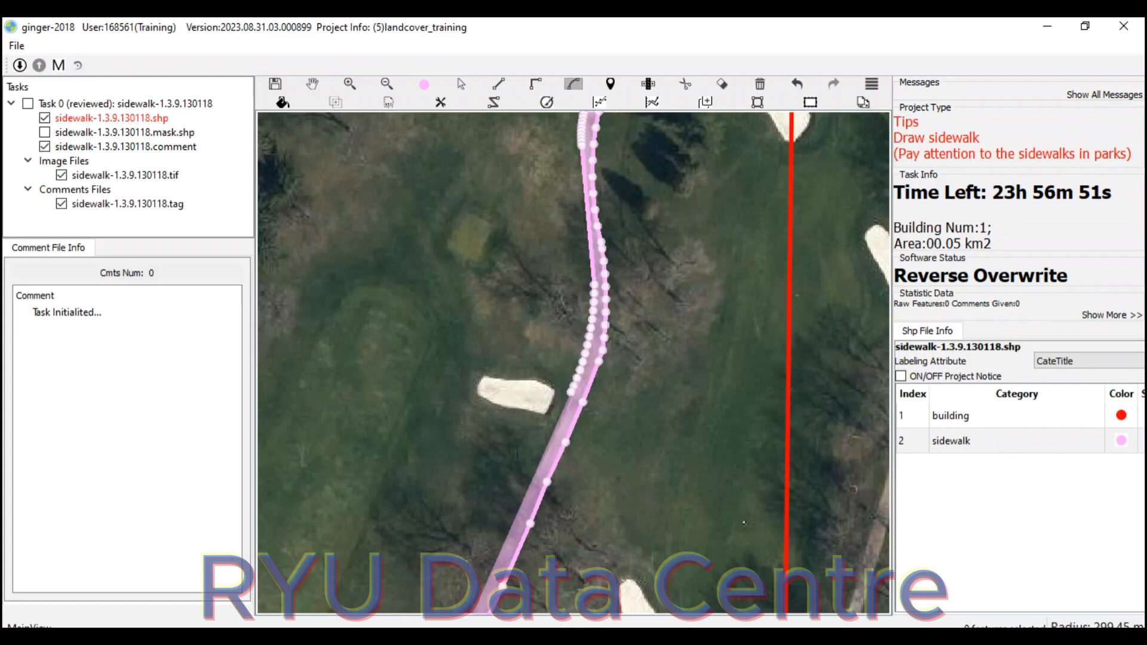
Close the third sidewalk polygon with straight segments along the eastern path's western edge to just outside the southern boundary, and save it
{"action": "left_click_drag", "start_coordinate": [514, 593], "coordinate": [602, 208]}
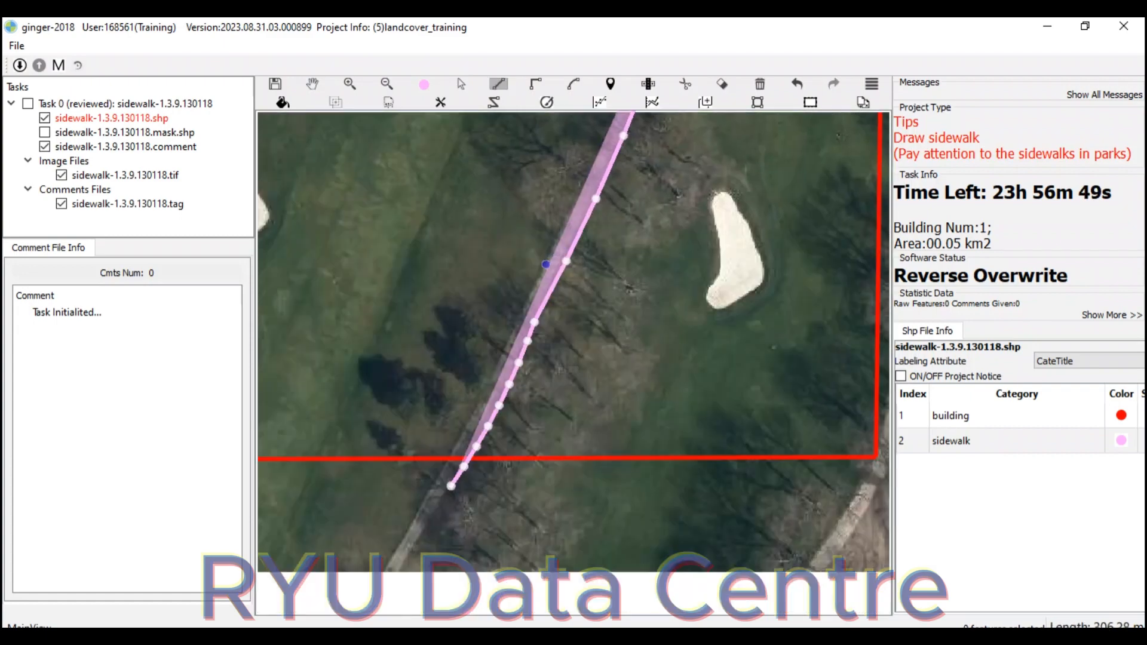
{"action": "left_click", "coordinate": [527, 306]}
{"action": "left_click_drag", "start_coordinate": [470, 443], "coordinate": [505, 323]}
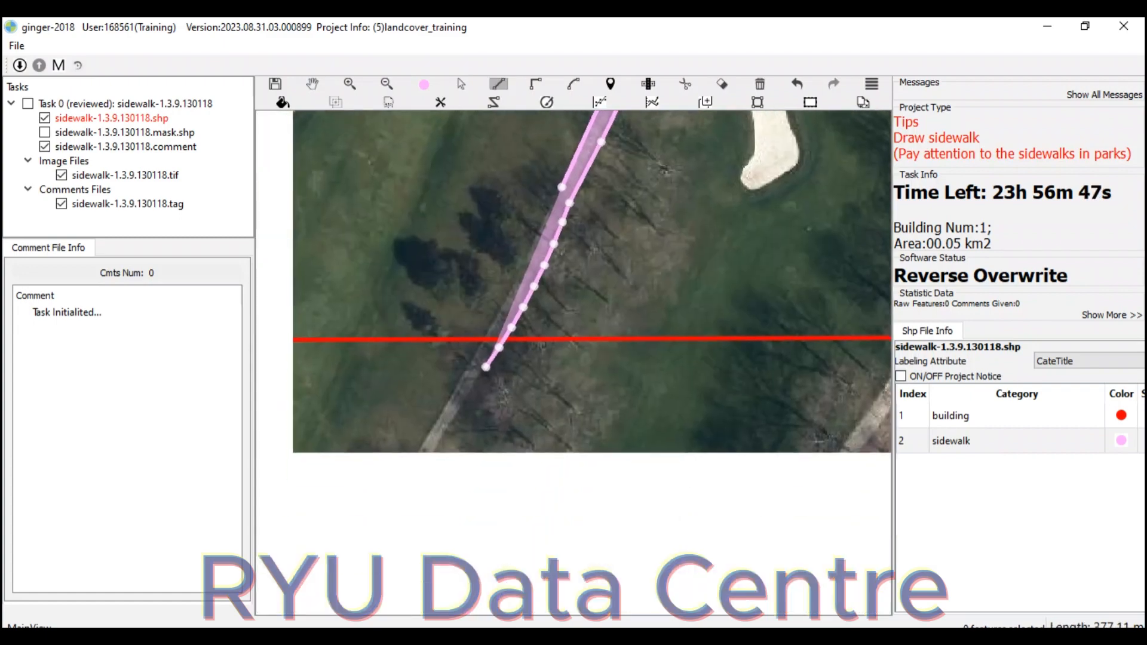
{"action": "double_click", "coordinate": [471, 364]}
{"action": "scroll", "coordinate": [474, 363], "scroll_direction": "down", "scroll_amount": 2}
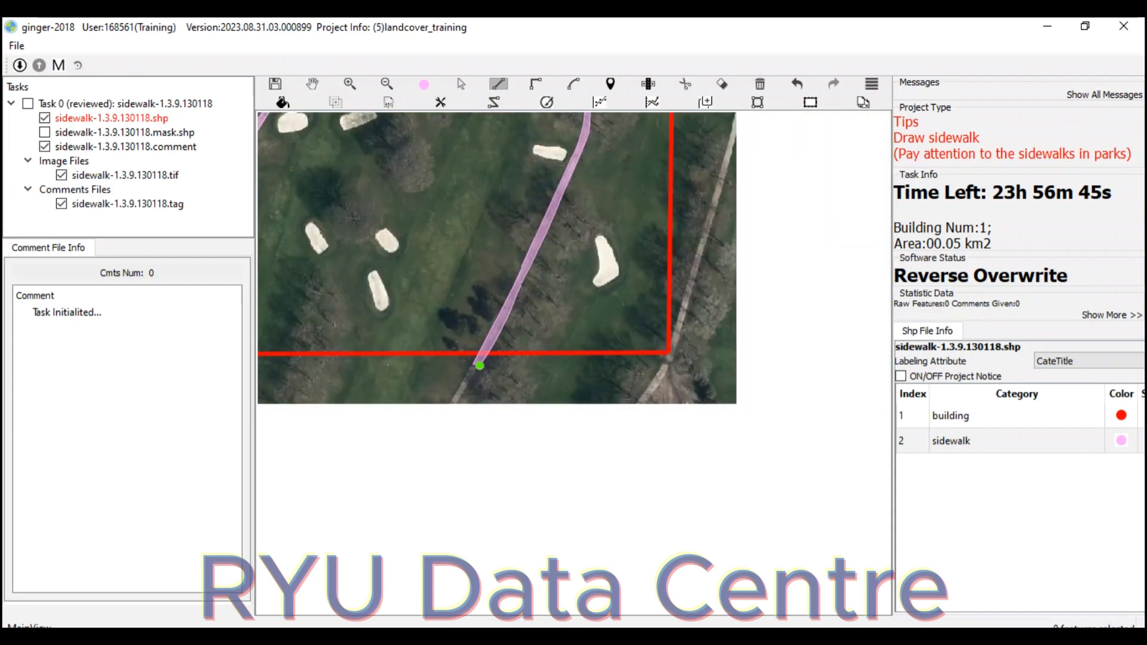
{"action": "scroll", "coordinate": [478, 355], "scroll_direction": "down", "scroll_amount": 2}
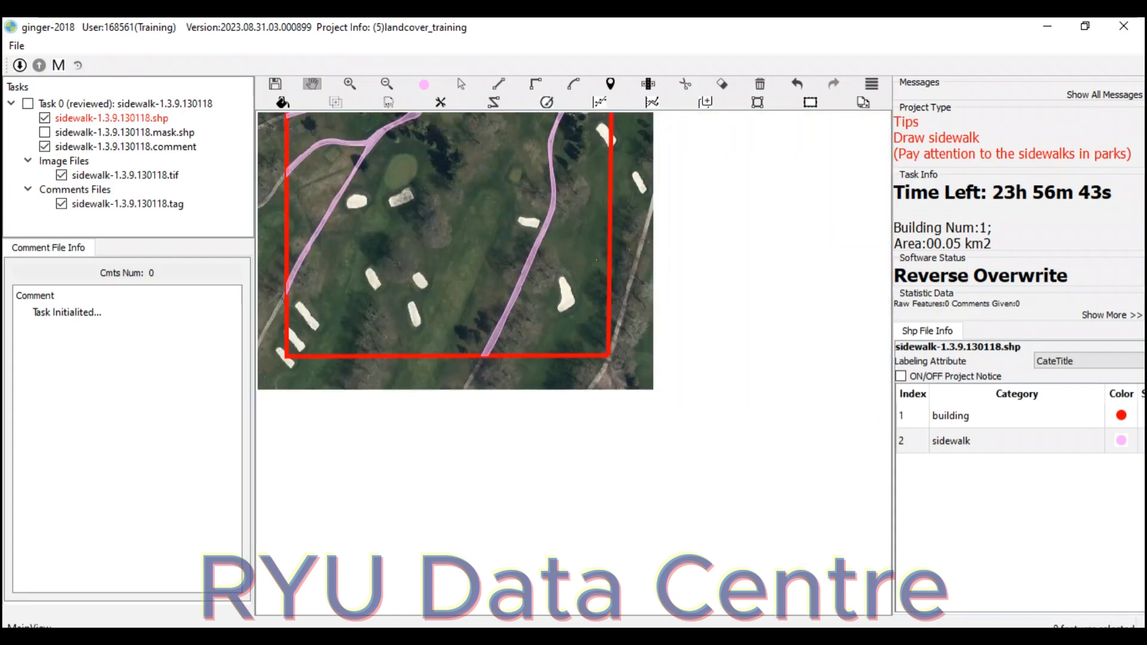
Check the sidewalk polygons throughout the red task boundary and submit the sidewalk-1.3.9.130118 task
{"action": "scroll", "coordinate": [592, 353], "scroll_direction": "up", "scroll_amount": 3}
{"action": "scroll", "coordinate": [498, 364], "scroll_direction": "down", "scroll_amount": 5}
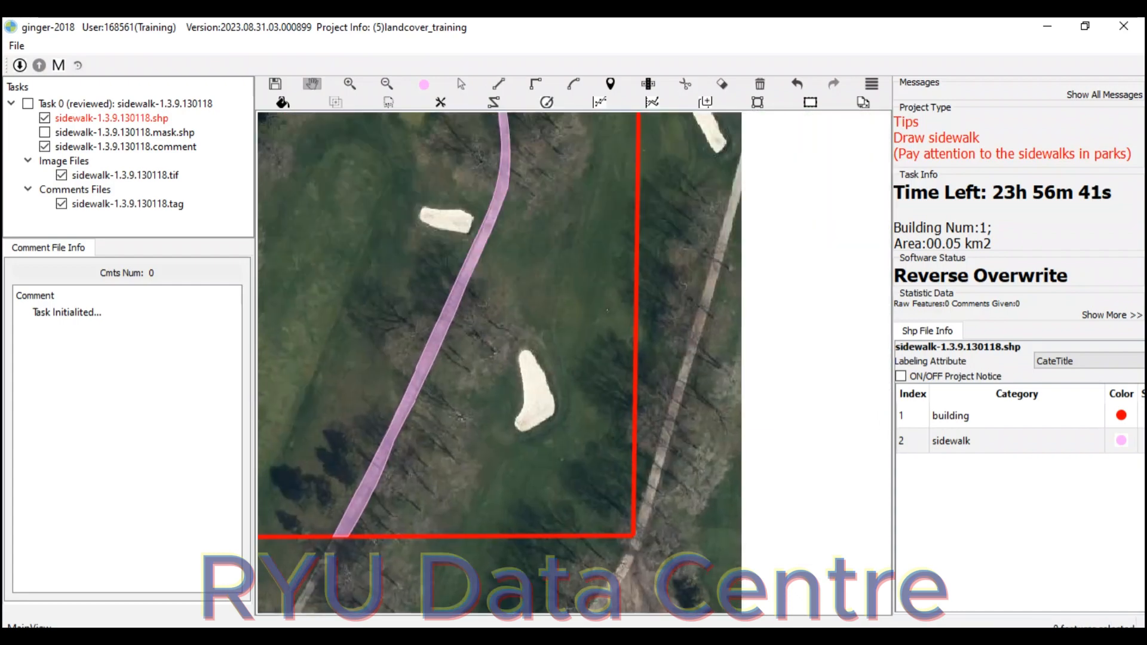
{"action": "scroll", "coordinate": [567, 341], "scroll_direction": "up", "scroll_amount": 2}
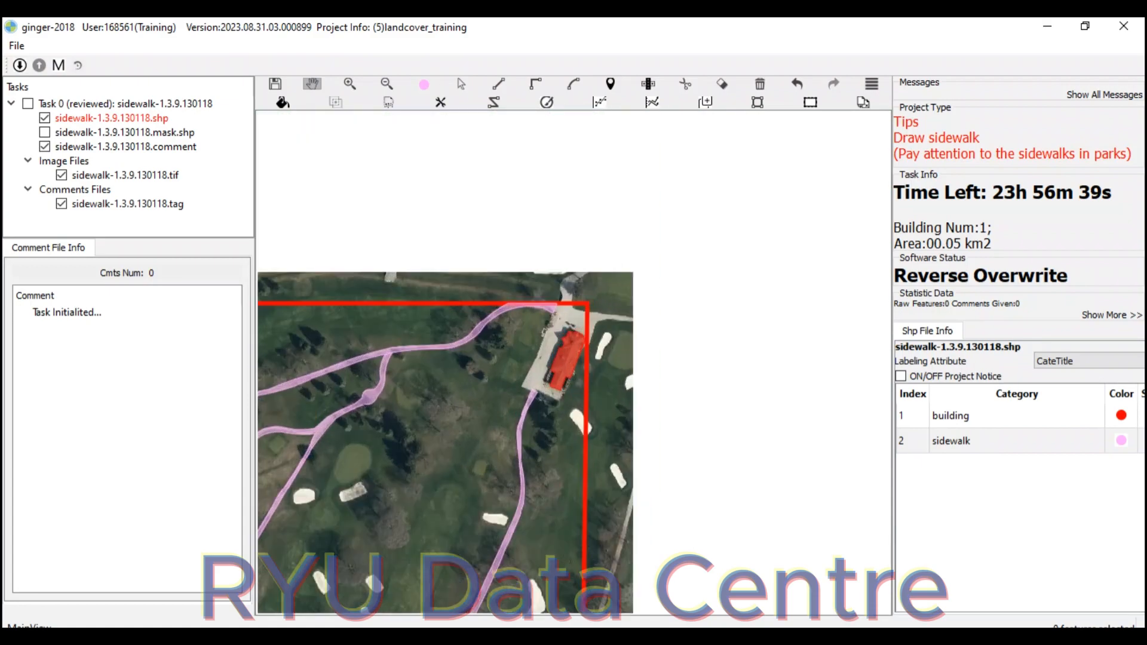
{"action": "left_click_drag", "start_coordinate": [567, 418], "coordinate": [566, 367]}
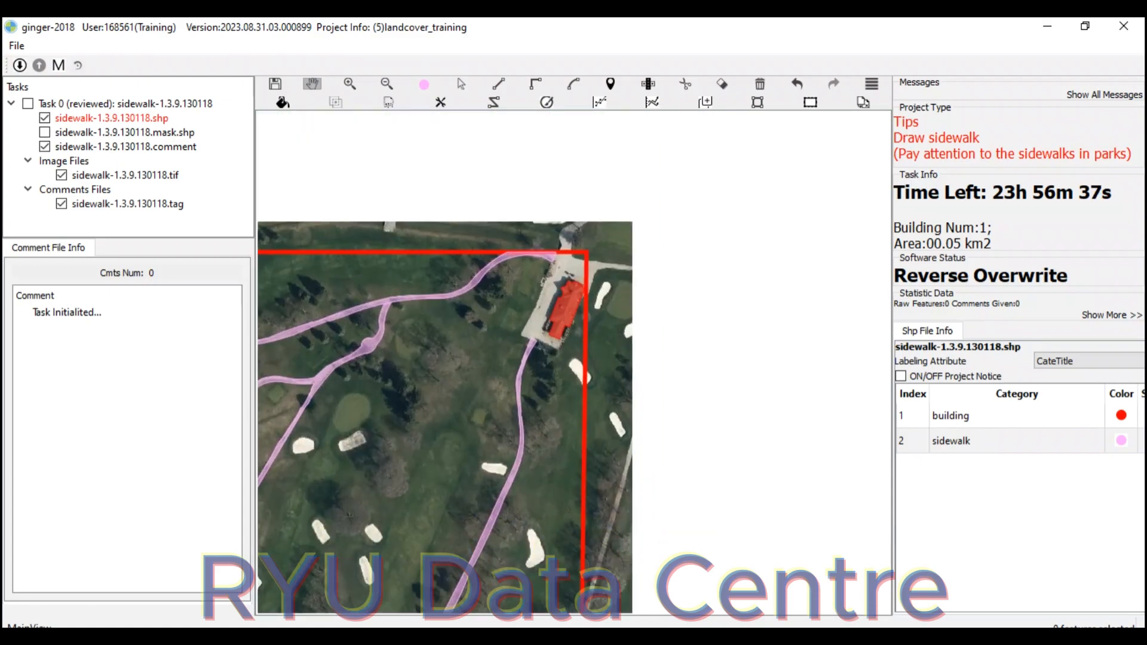
{"action": "left_click_drag", "start_coordinate": [507, 418], "coordinate": [576, 374]}
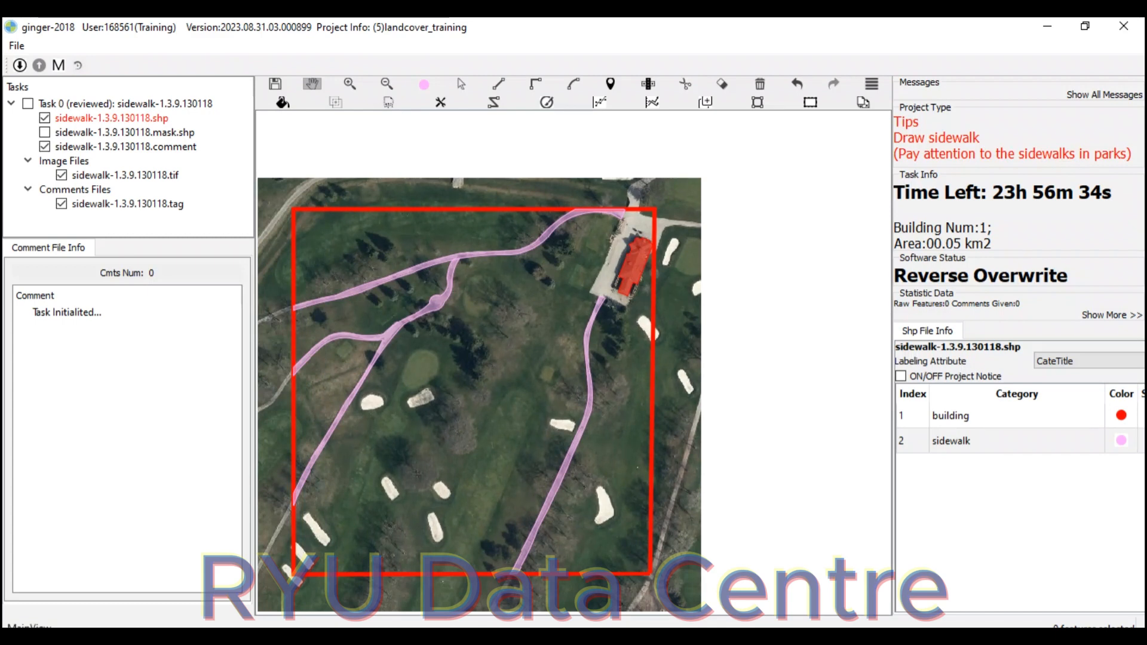
{"action": "left_click_drag", "start_coordinate": [508, 358], "coordinate": [497, 410]}
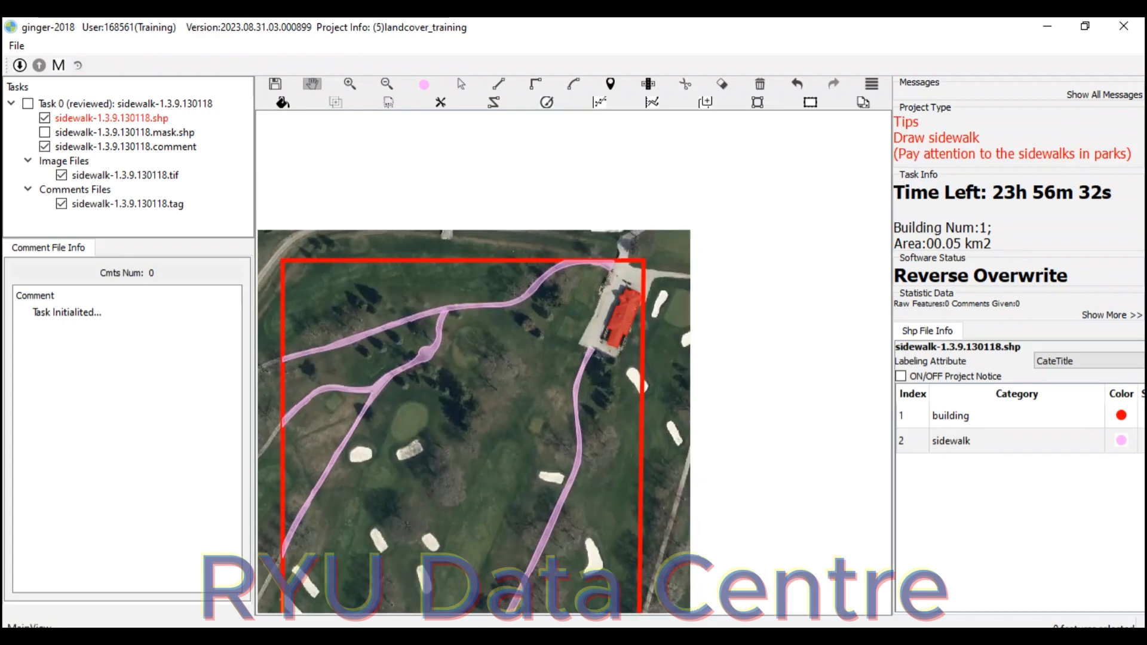
{"action": "mouse_move", "coordinate": [435, 637]}
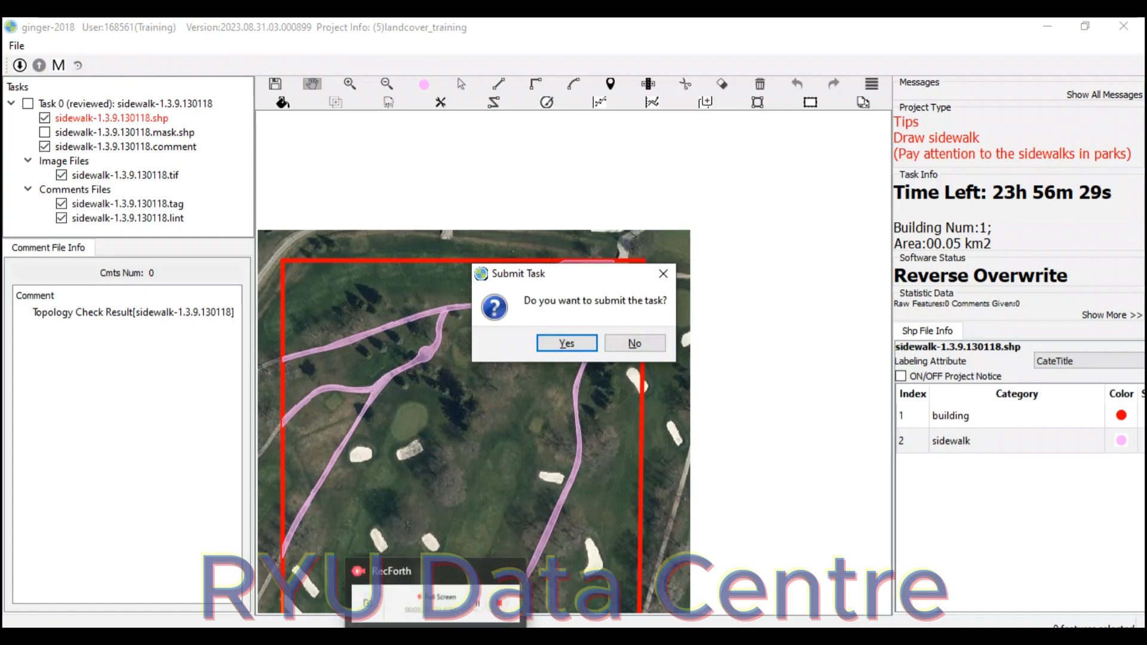
{"action": "left_click", "coordinate": [566, 343]}
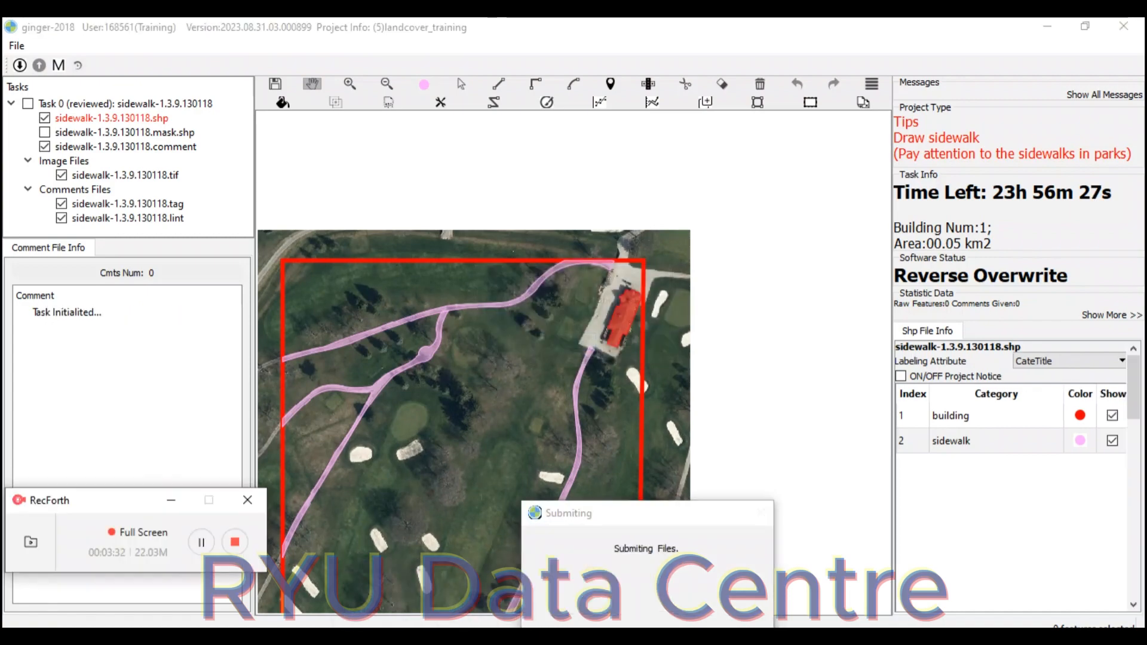